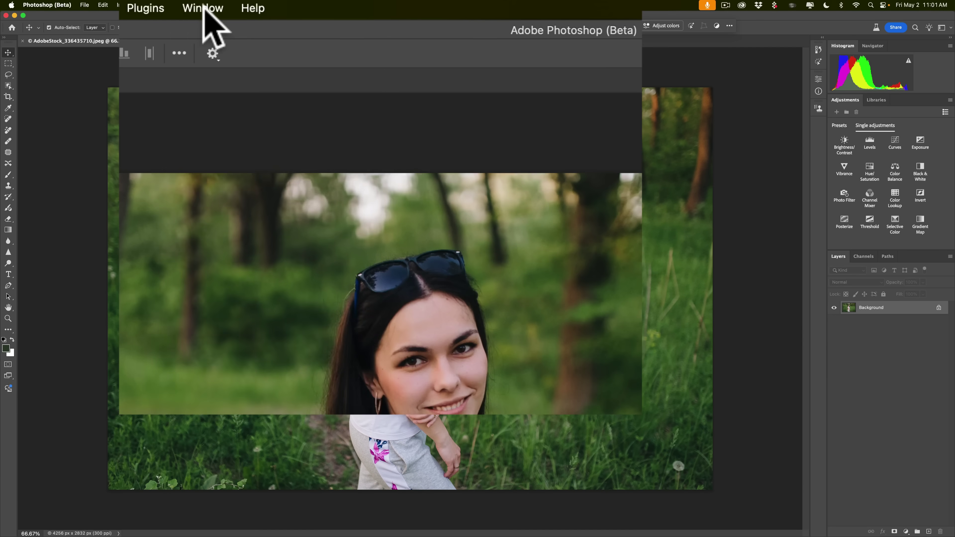
Bring up the panels and workspaces list twice and dismiss it without choosing anything.
click(292, 5)
mouse_move(230, 47)
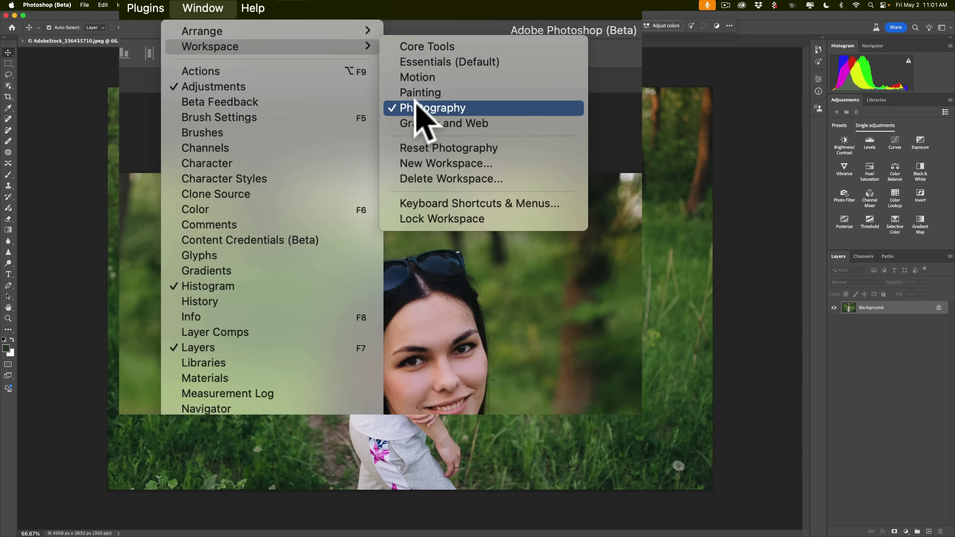
click(497, 30)
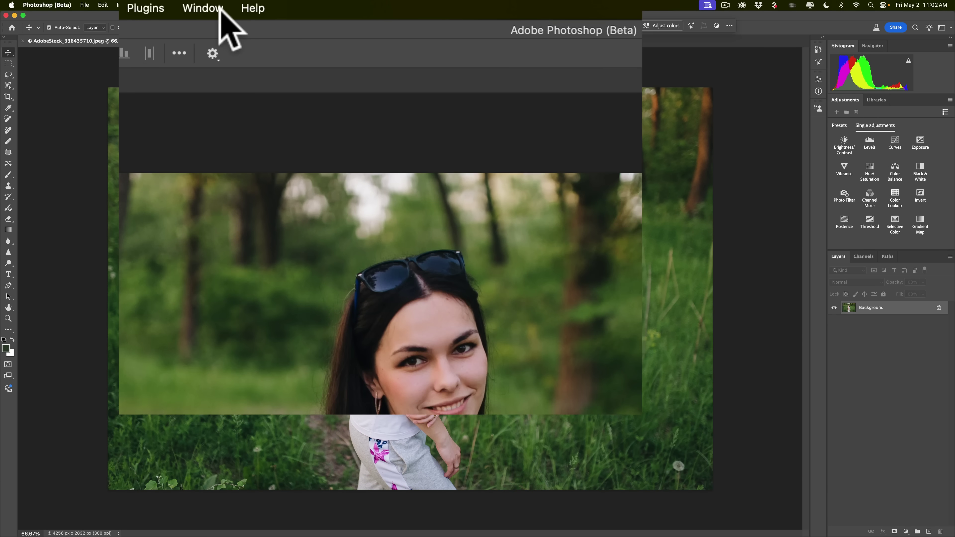
click(291, 5)
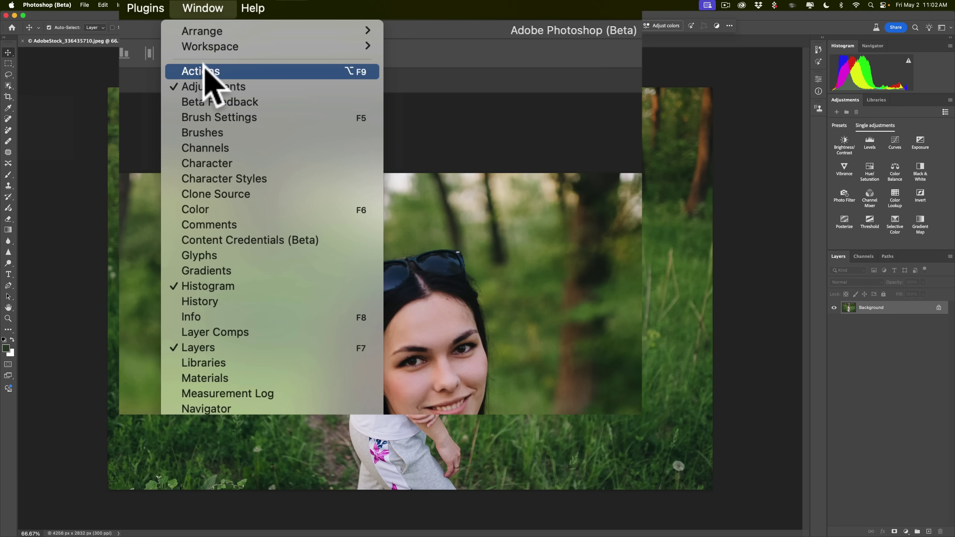
click(422, 31)
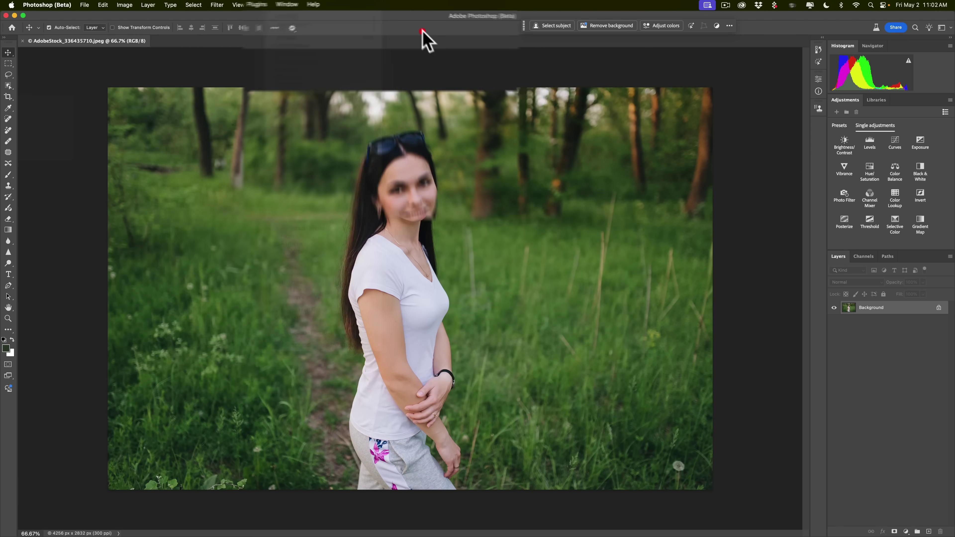
Open the Actions panel and drag its bottom edge down to show more suggested actions.
click(818, 62)
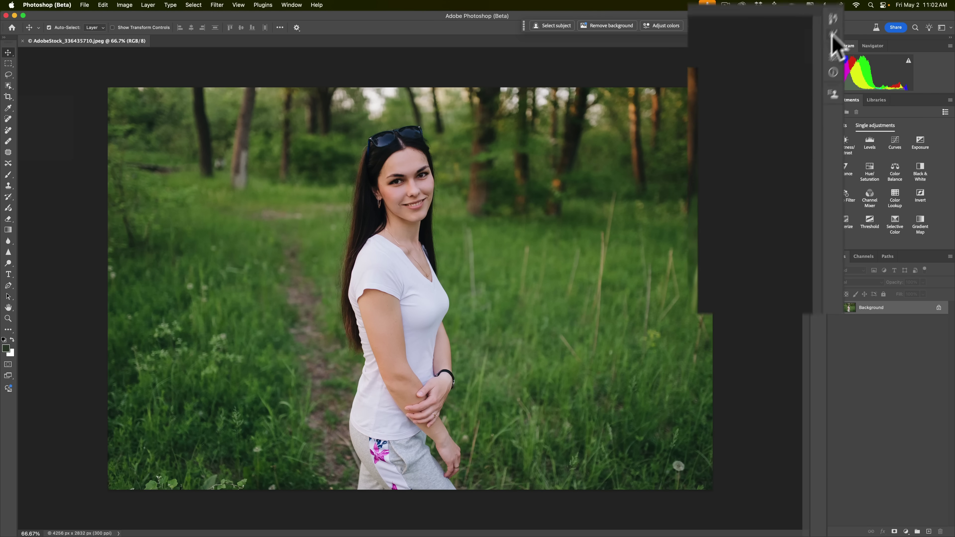
click(819, 61)
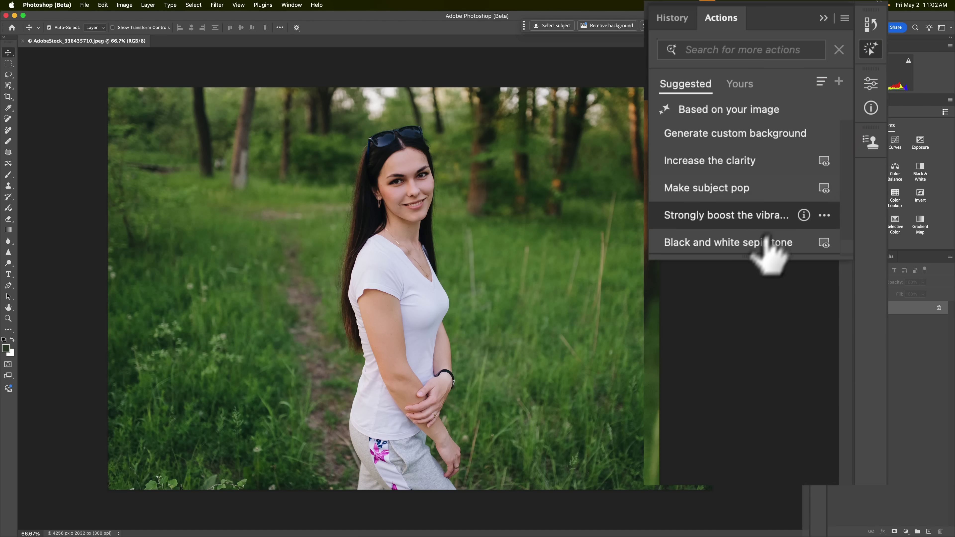
drag(745, 256, 752, 477)
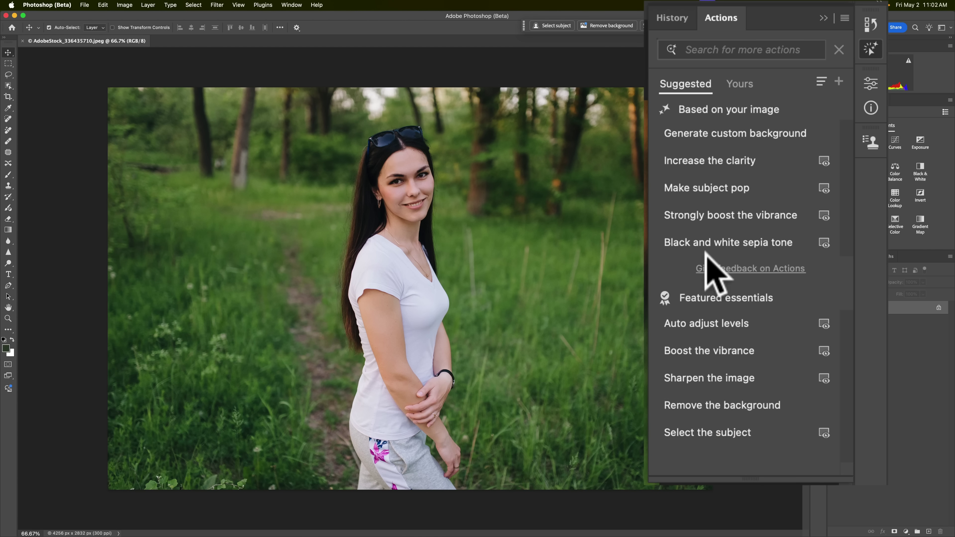
click(705, 216)
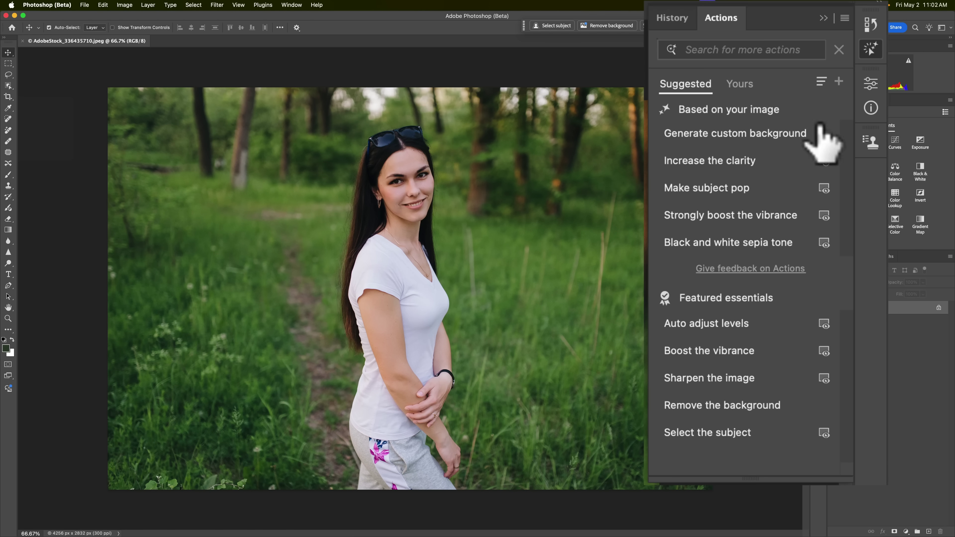
mouse_move(837, 162)
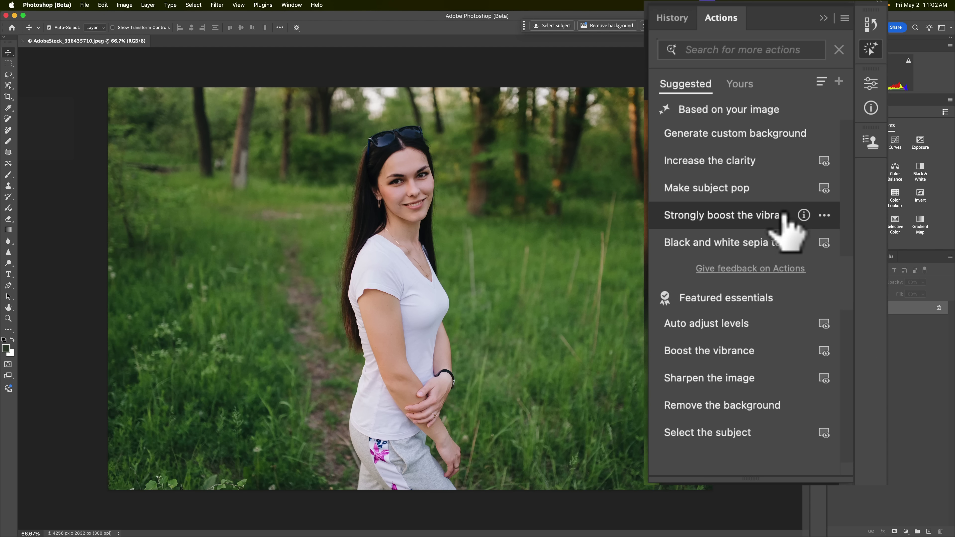
click(768, 216)
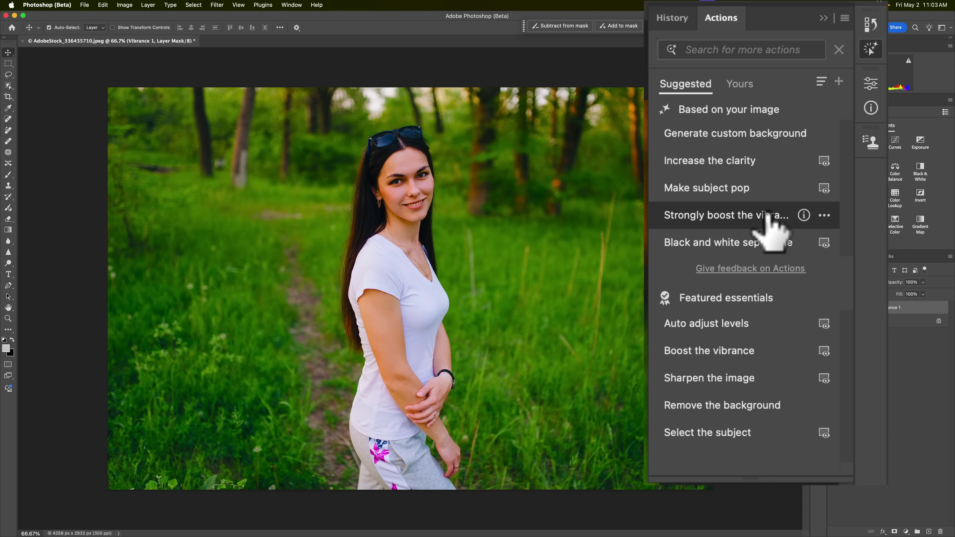
click(767, 243)
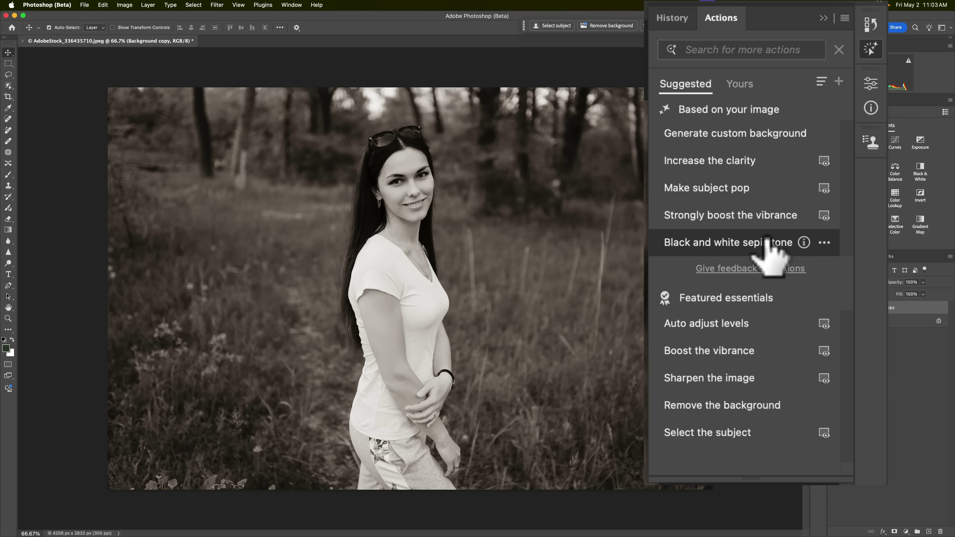
click(724, 188)
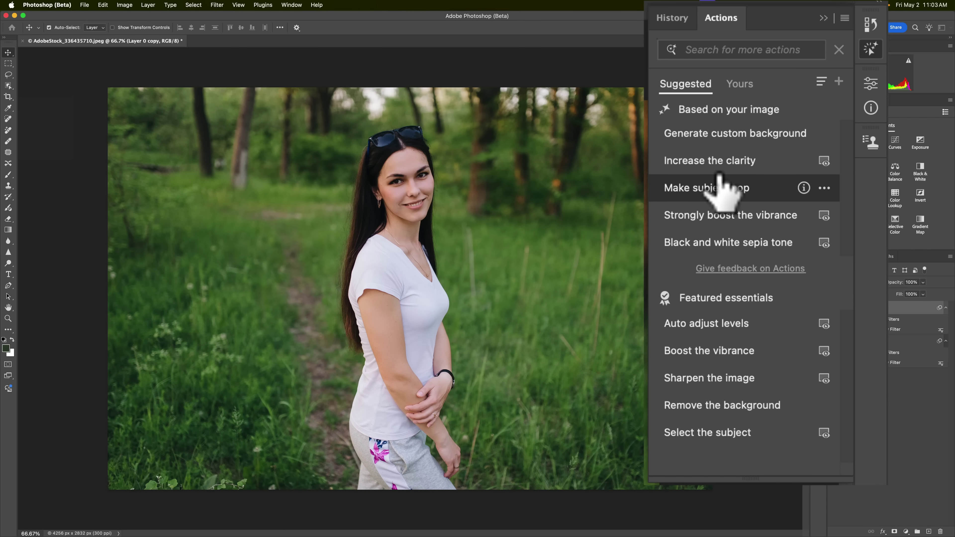
click(716, 160)
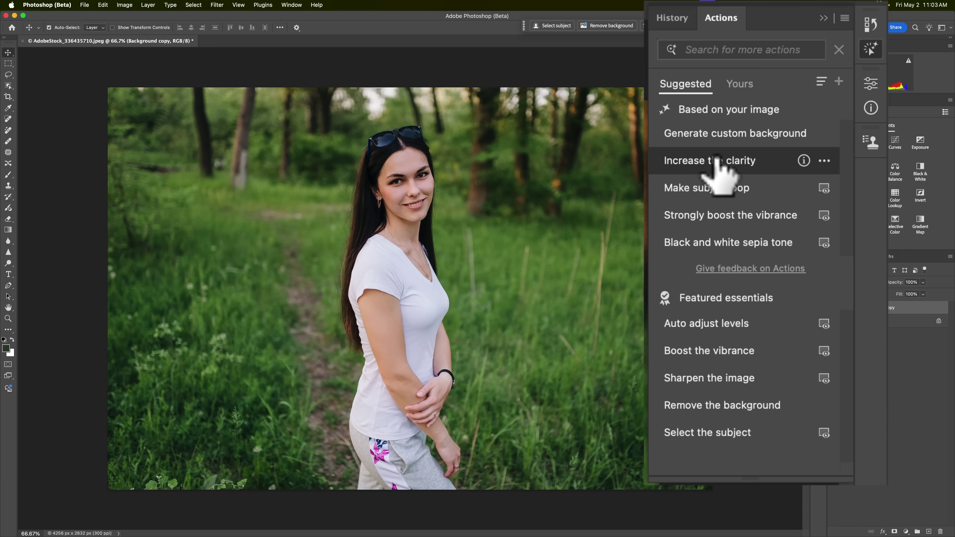
click(702, 139)
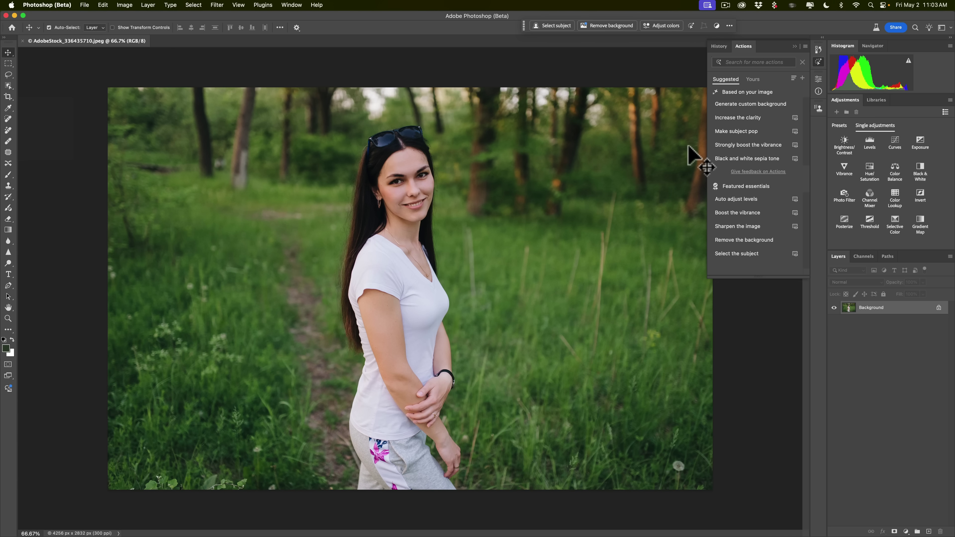
Switch from the Dock to Photoshop 2025, showing the hiker photo AdobeStock_63665390.jpeg.
mouse_move(726, 534)
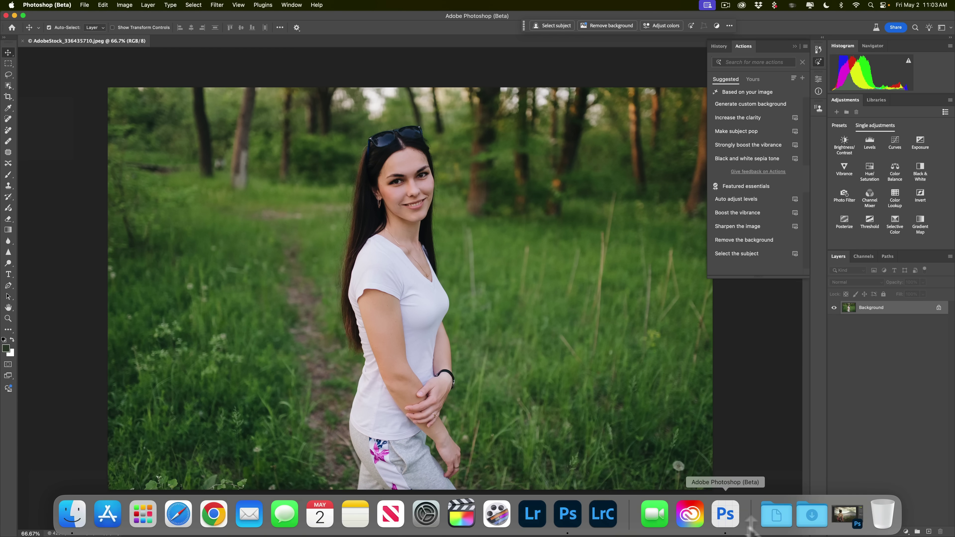
click(567, 511)
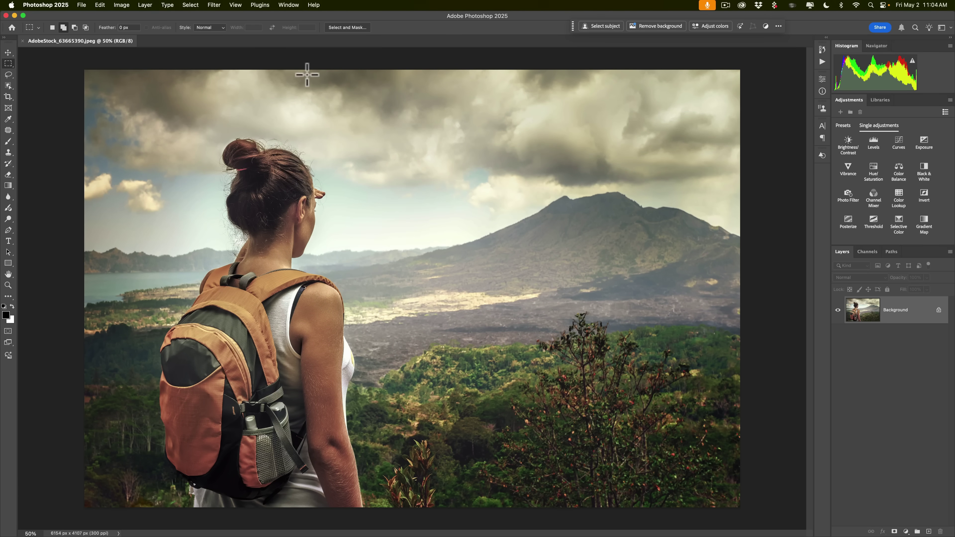
Open Help > Photoshop Help and browse the Quick actions list in the Discover window.
click(279, 7)
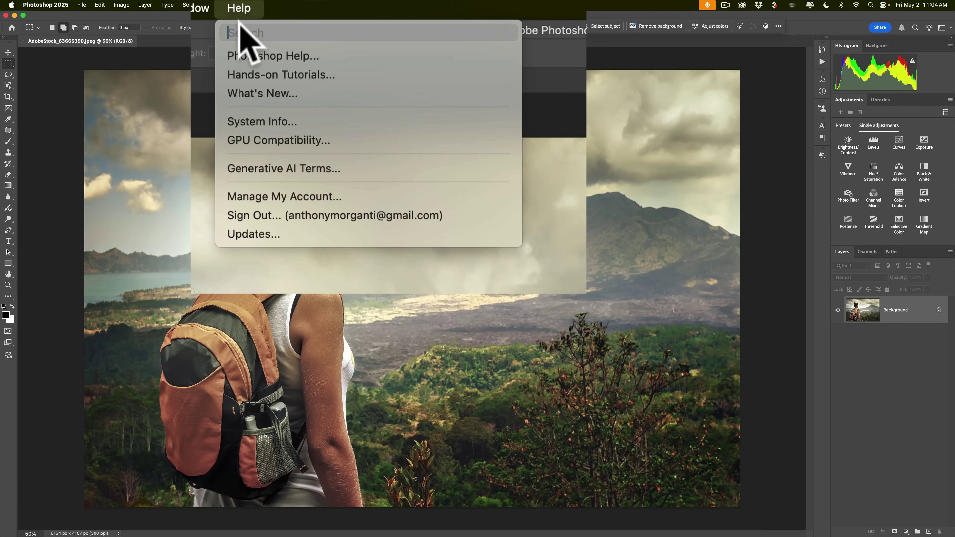
click(243, 54)
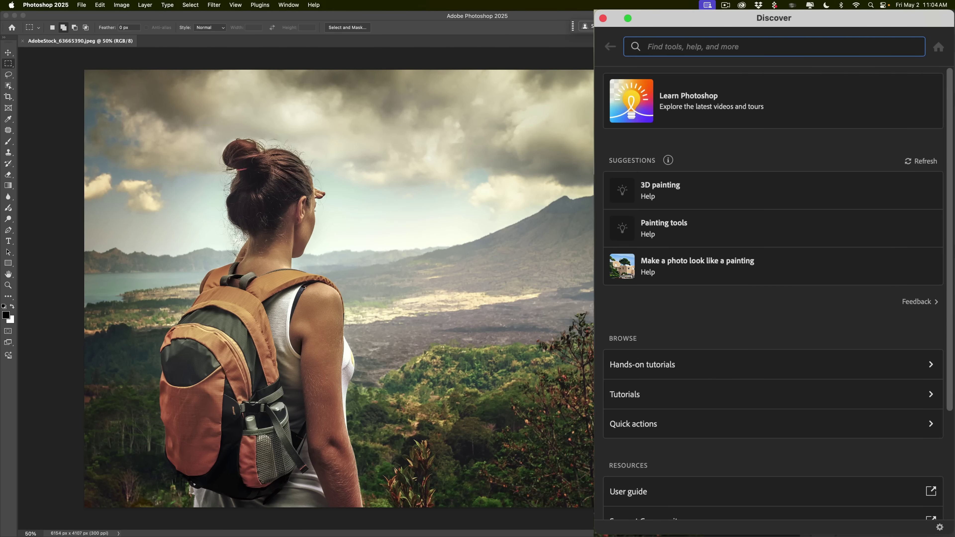
click(629, 427)
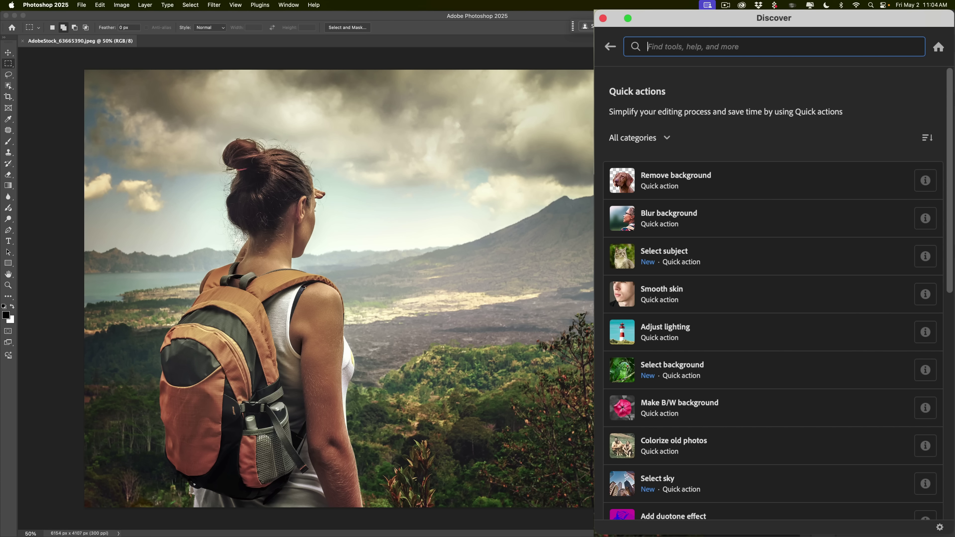
scroll(675, 391, down, 5)
scroll(675, 393, down, 5)
scroll(675, 391, up, 10)
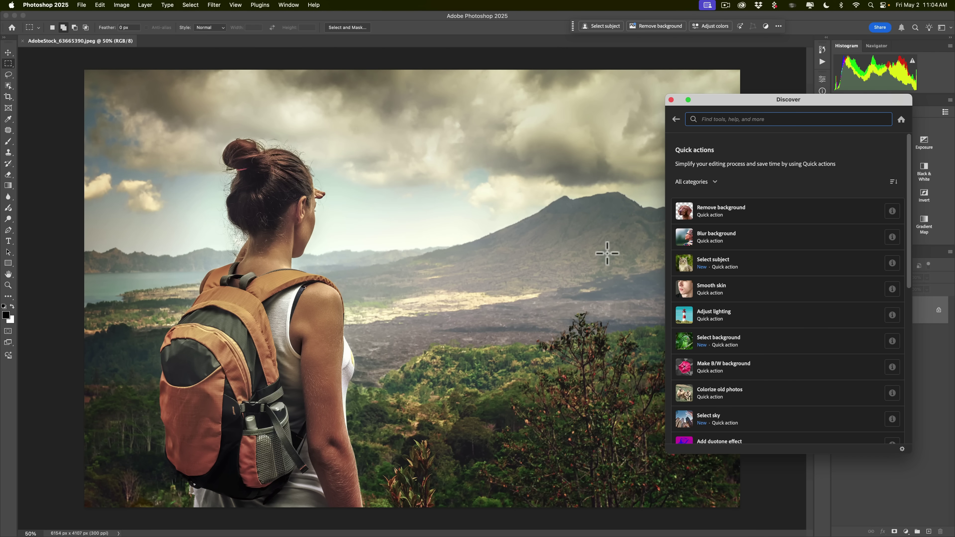
Return to Photoshop (Beta), show the suggested actions and try Black and white sepia tone.
mouse_move(639, 531)
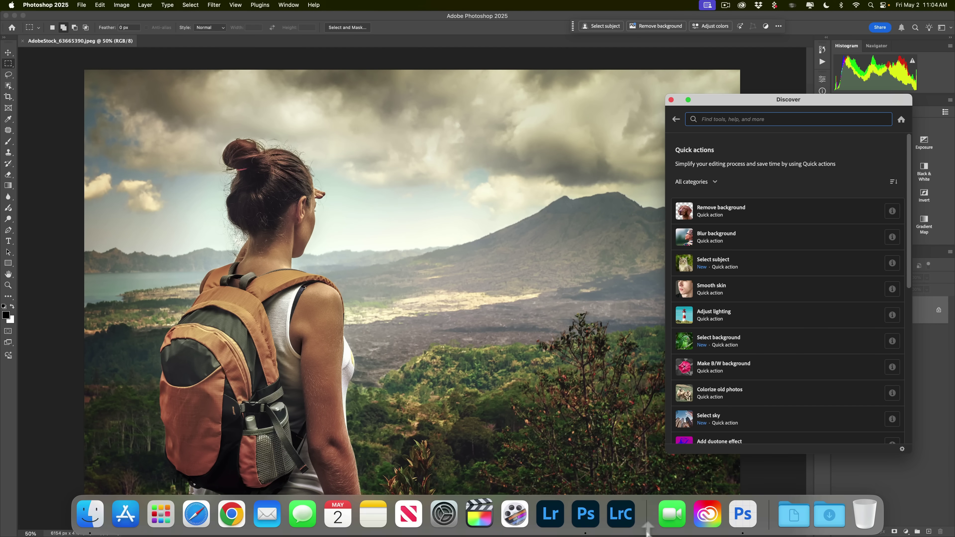
click(739, 521)
click(839, 23)
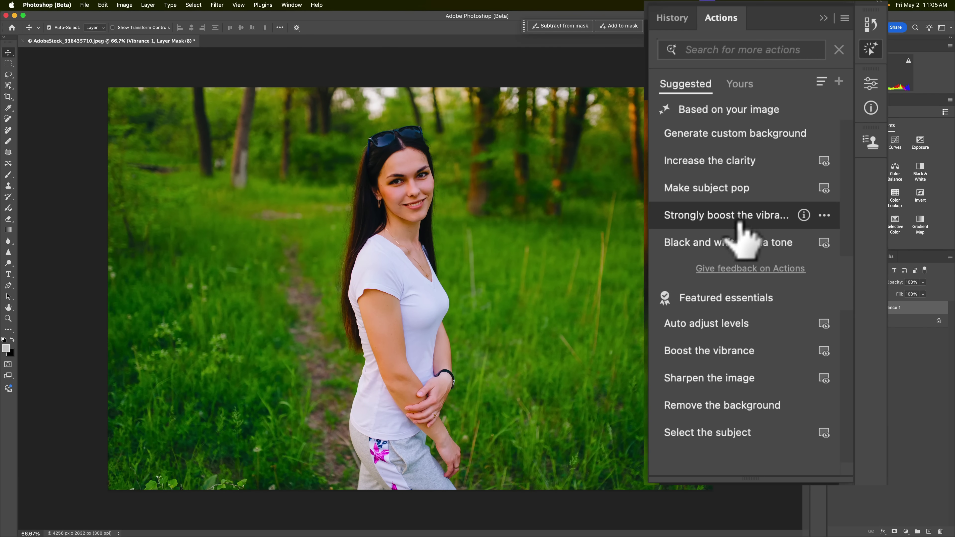
click(734, 243)
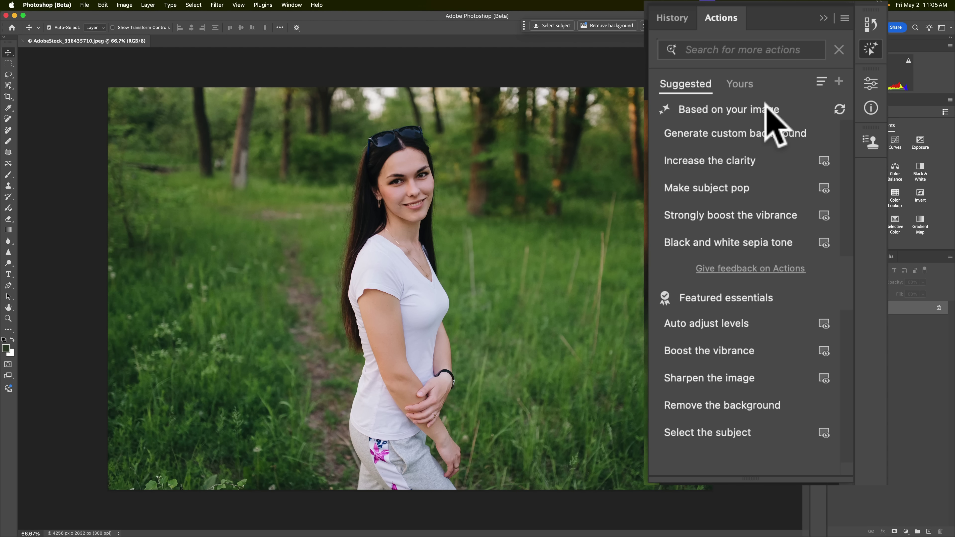
Refresh suggestions and try Curves Strong S Curve, Soft black and white (undone), and Blur background.
click(840, 109)
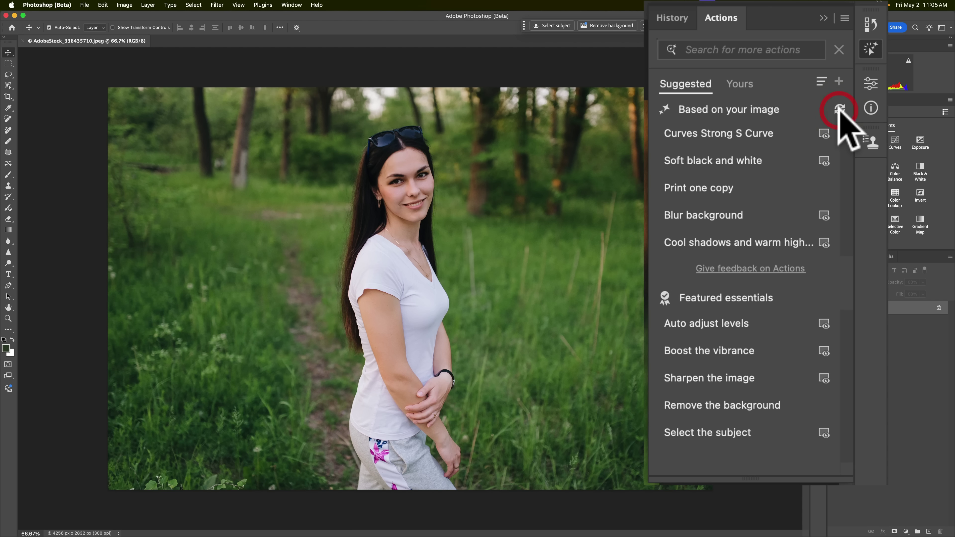
click(749, 135)
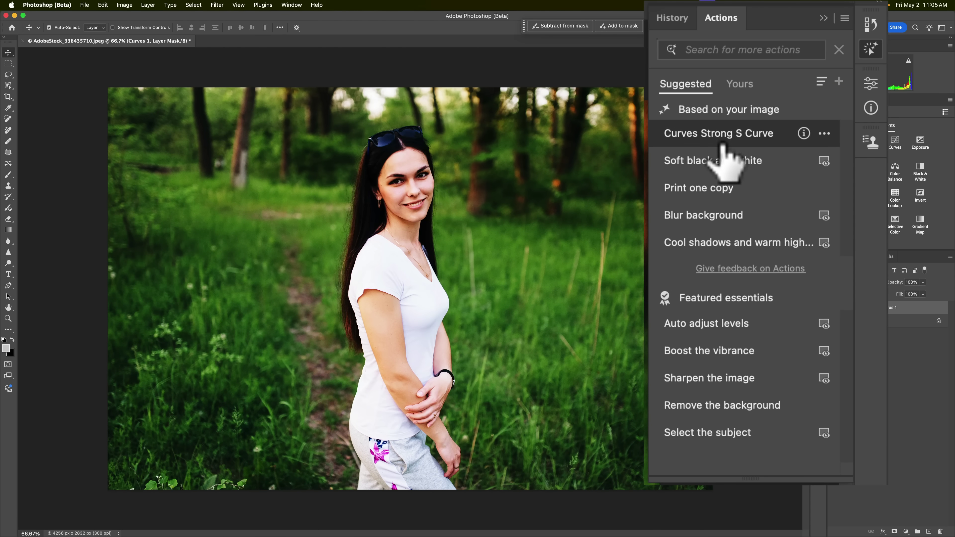
click(723, 161)
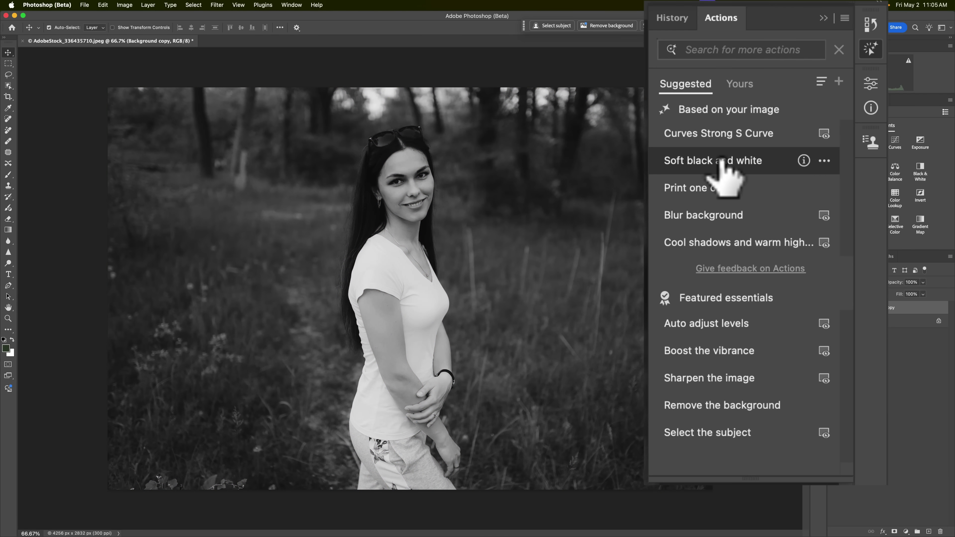
key(F12)
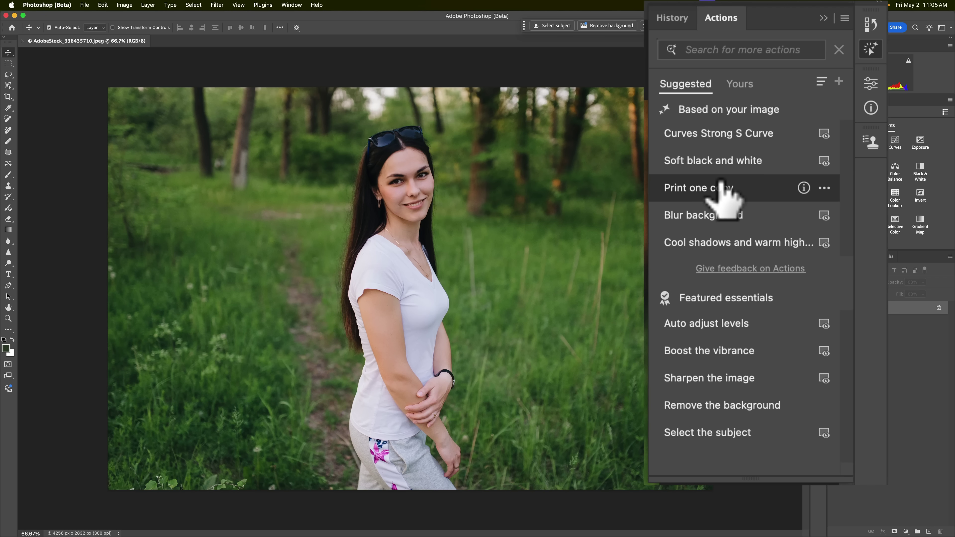
click(721, 213)
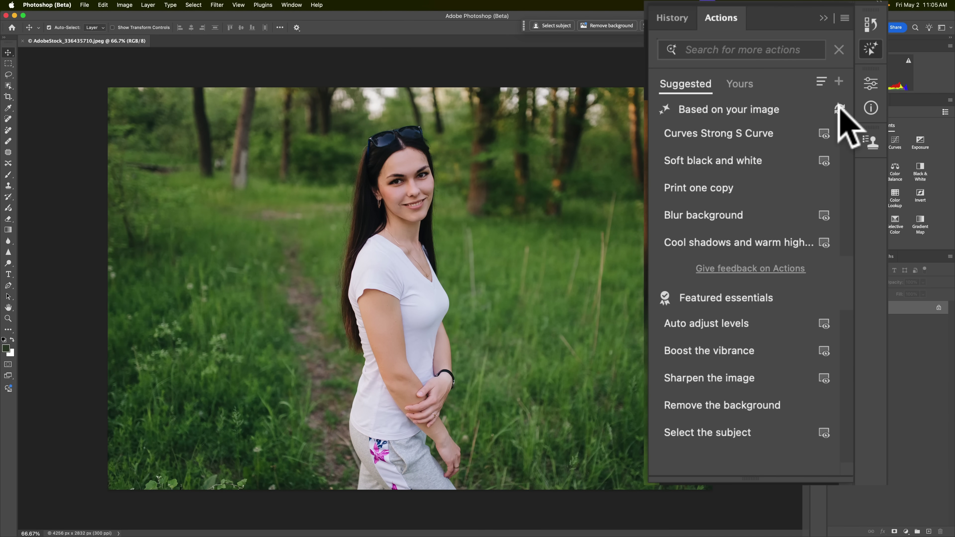
Refresh the suggested actions and try Posterize, Brighten the image and Black and white preset 5.
click(840, 109)
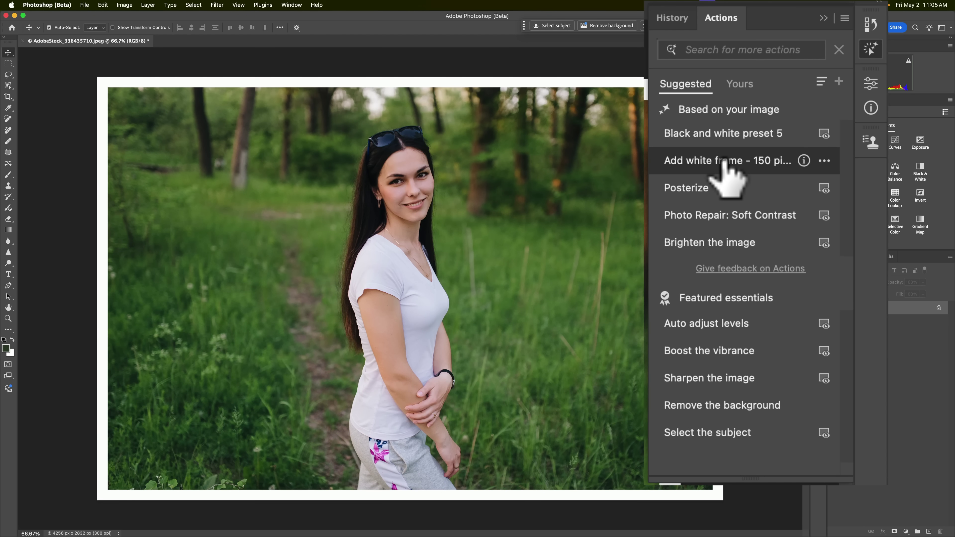
click(707, 189)
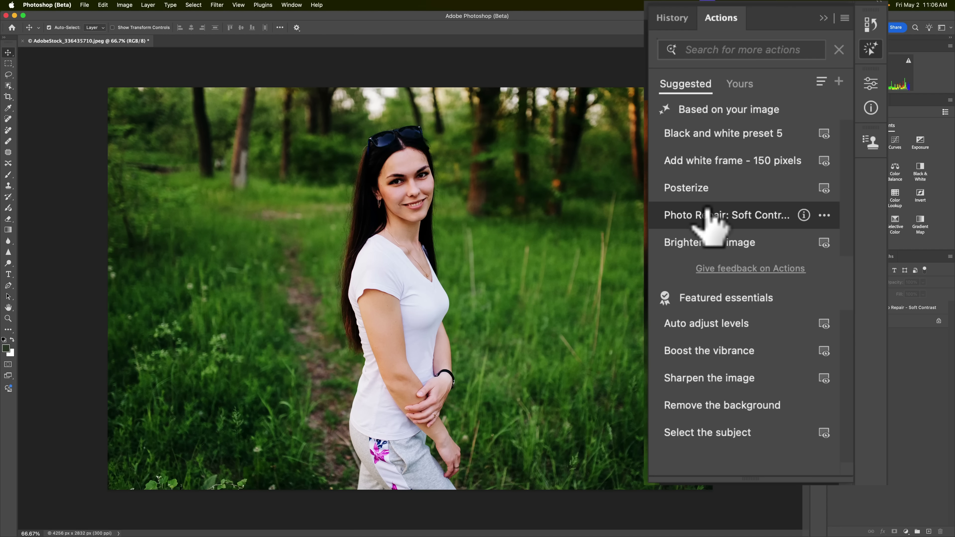
click(711, 245)
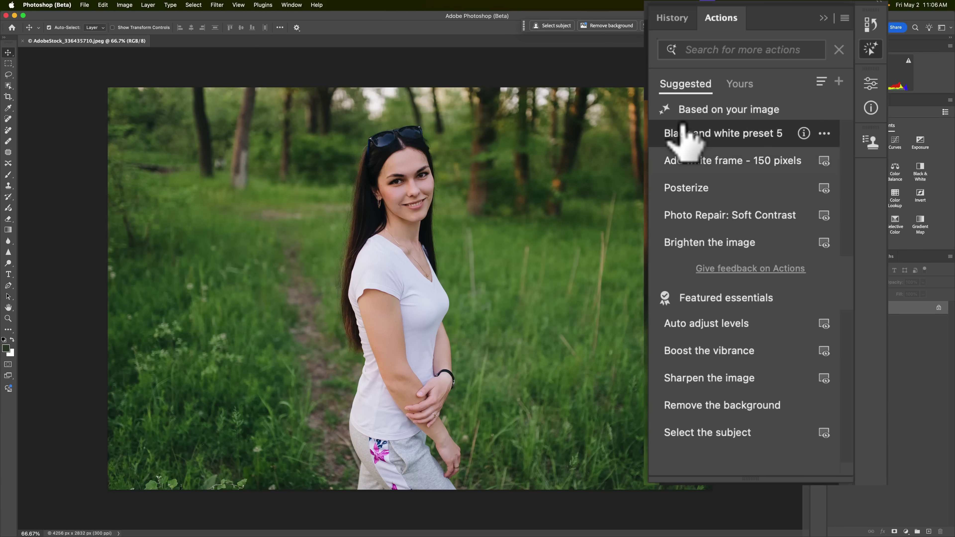
click(681, 132)
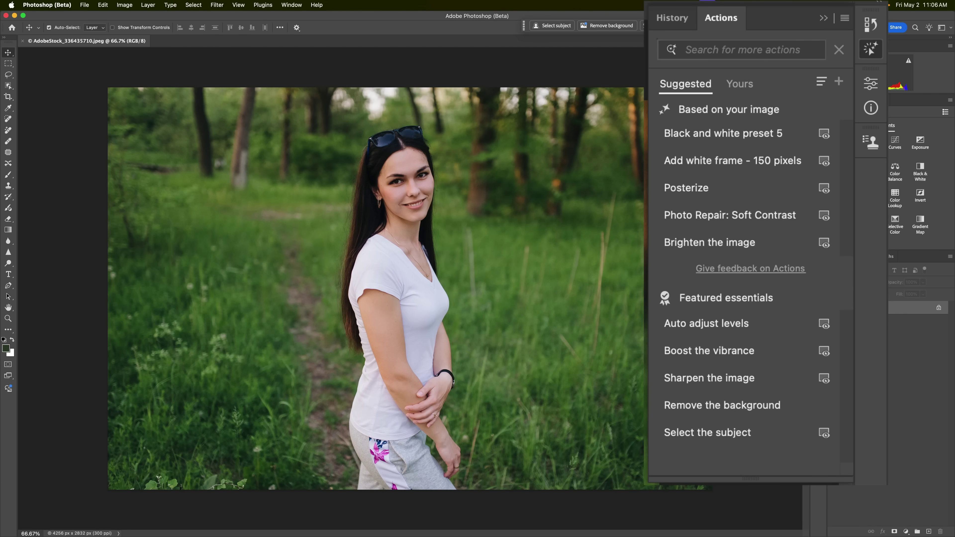
mouse_move(681, 328)
click(680, 355)
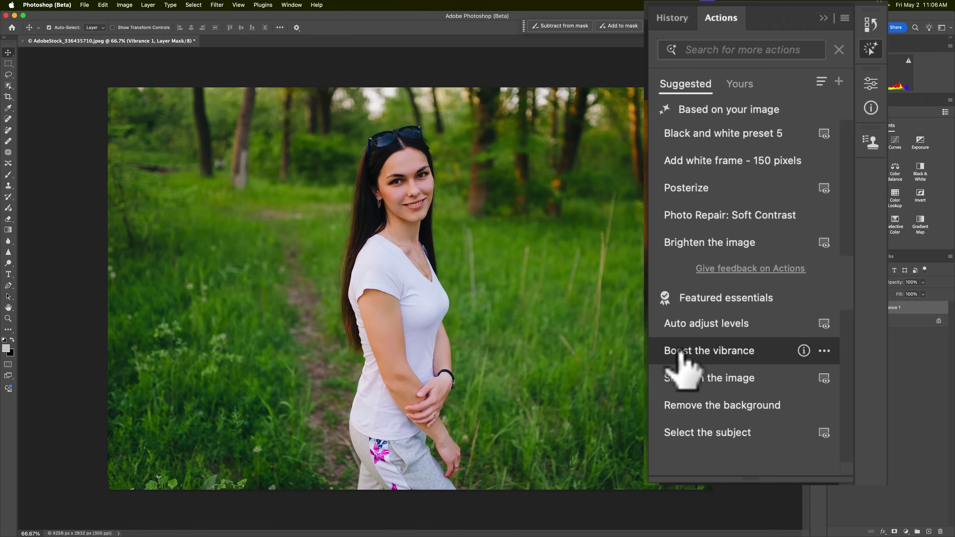
click(689, 380)
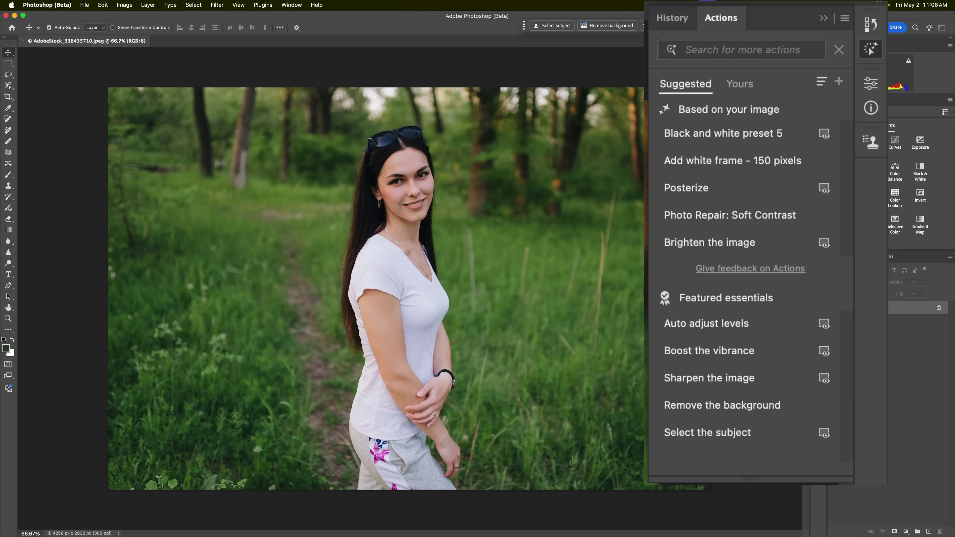
Search actions for 'black and white' and try Black and white presets 1 to 3.
click(705, 49)
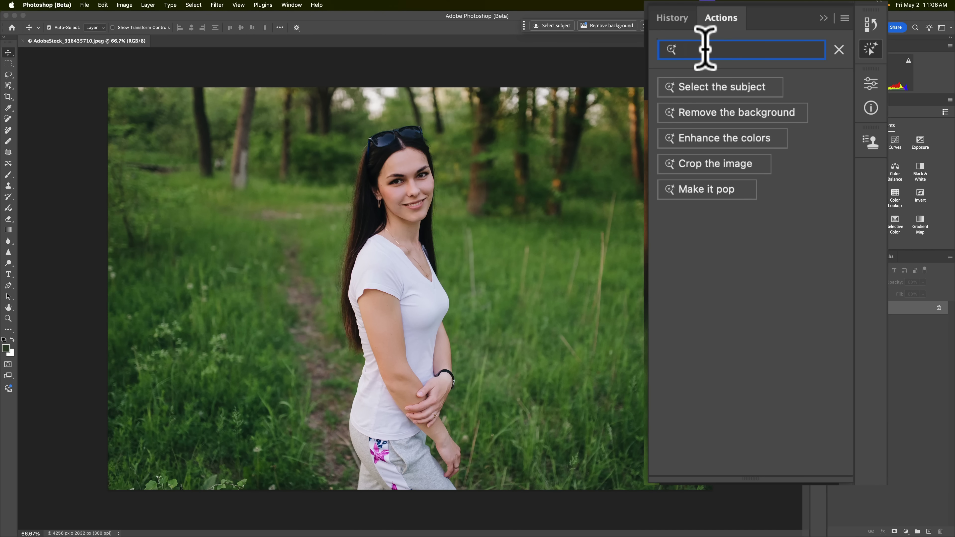
text(blac)
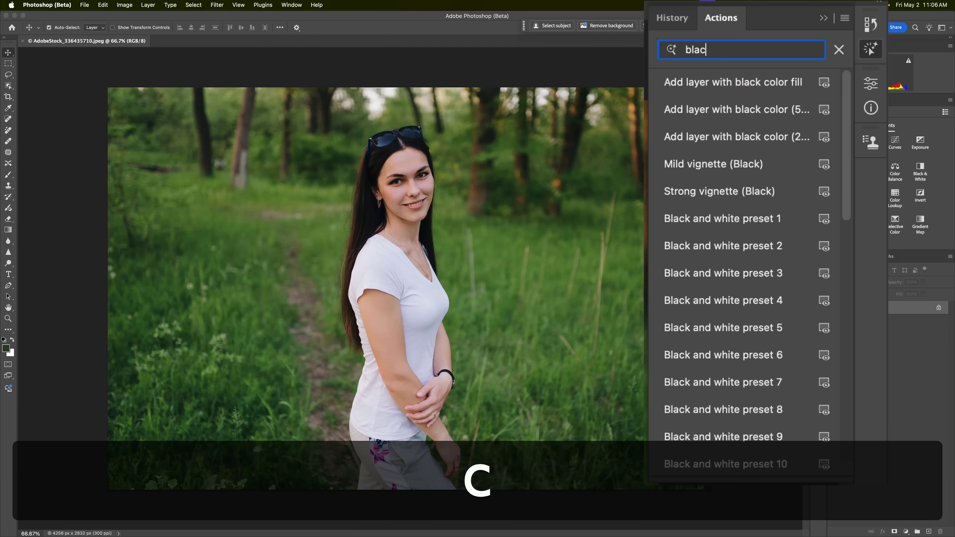
text(k and white)
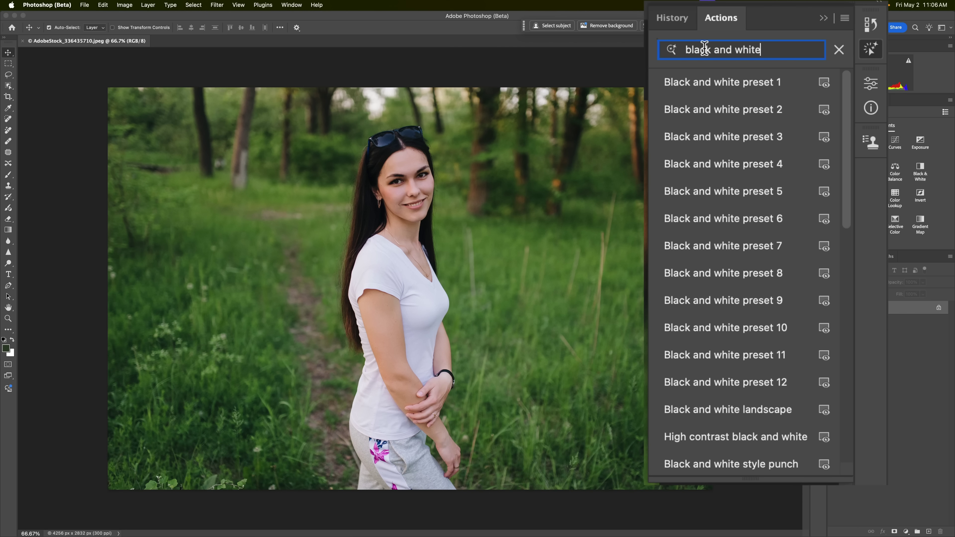
click(703, 81)
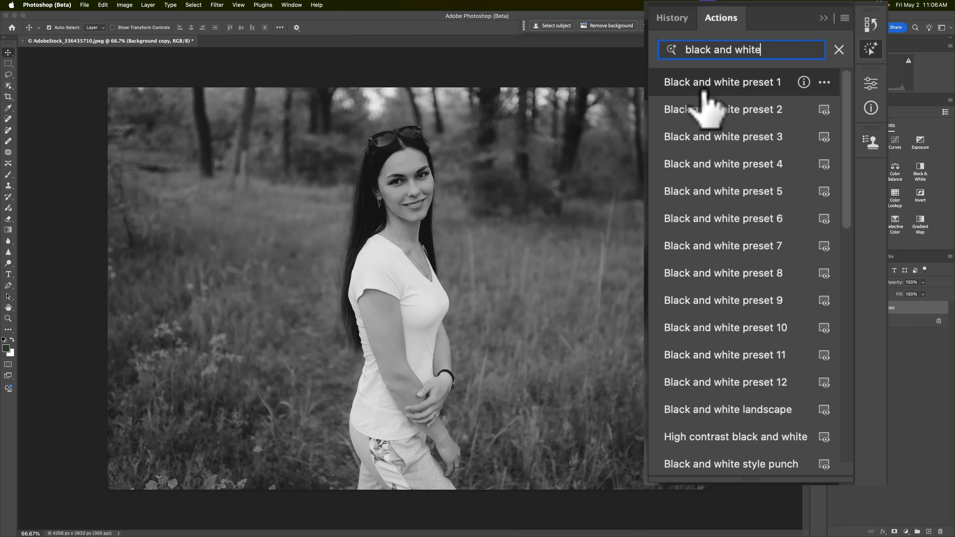
click(704, 109)
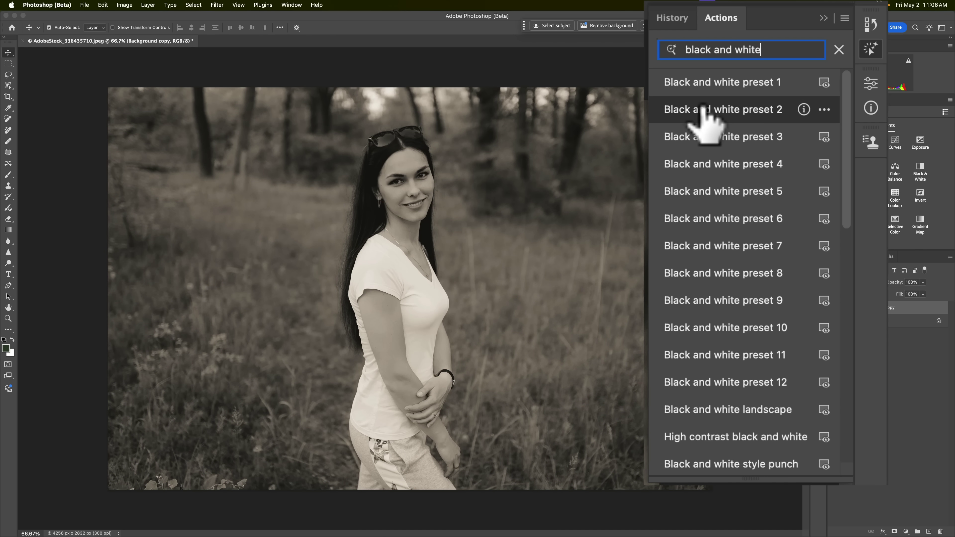
click(706, 136)
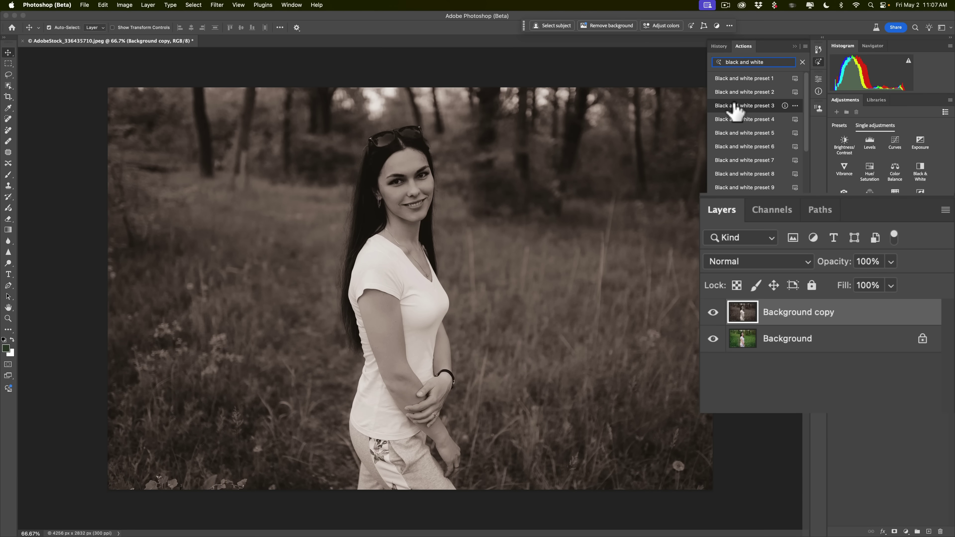
Try Black and white presets 4 through 9 on the forest photo.
click(735, 120)
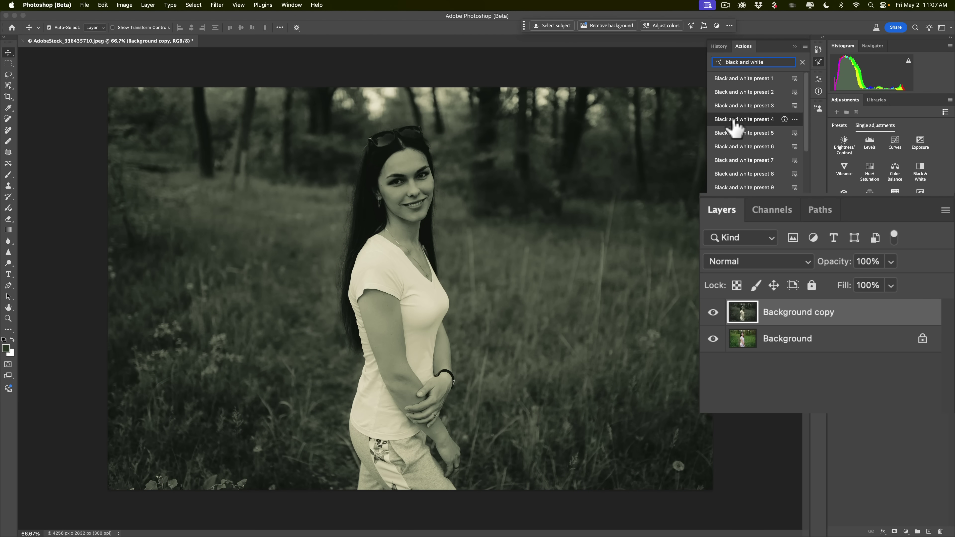
click(736, 134)
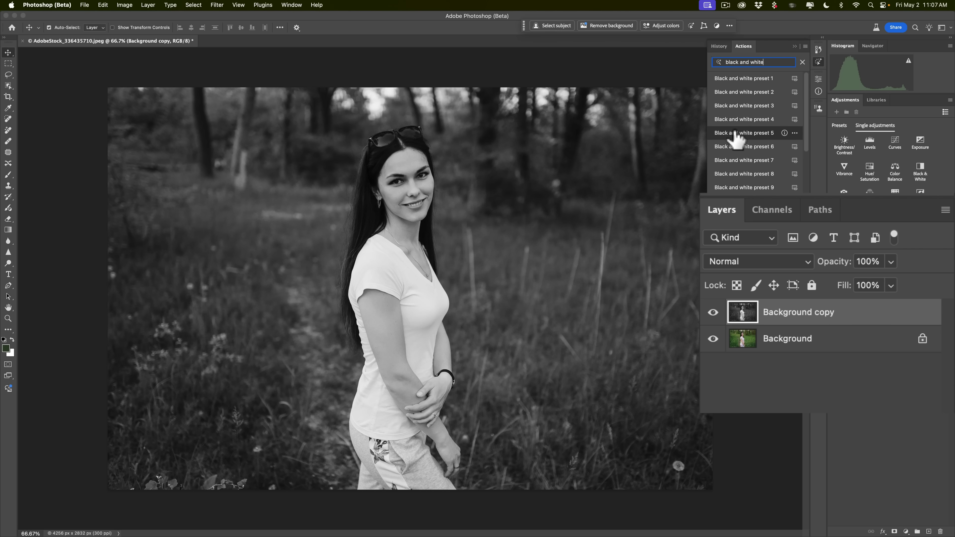
click(737, 148)
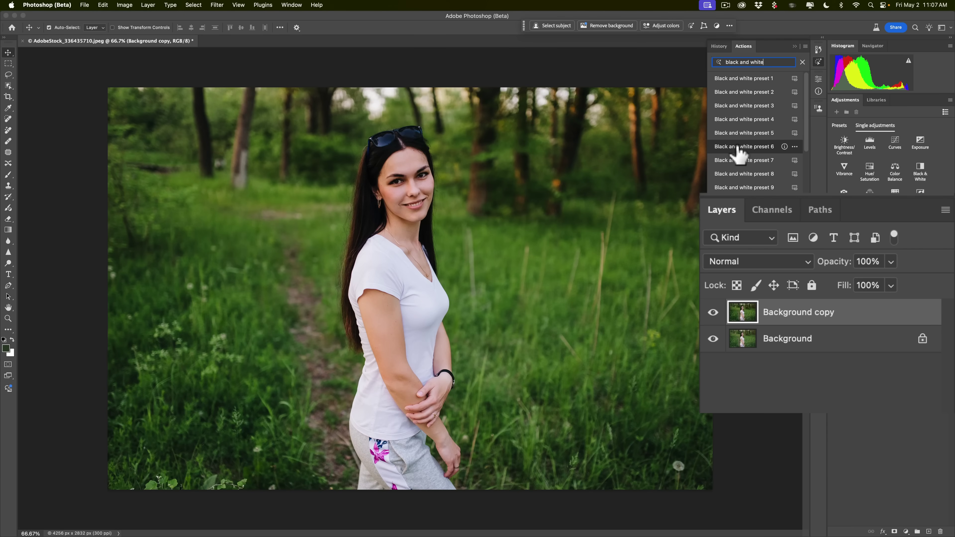
click(738, 163)
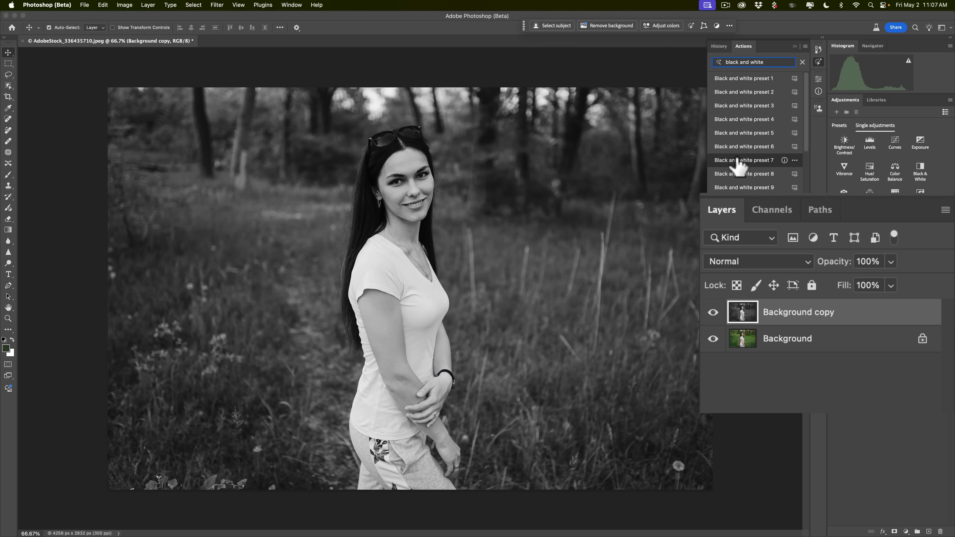
click(737, 175)
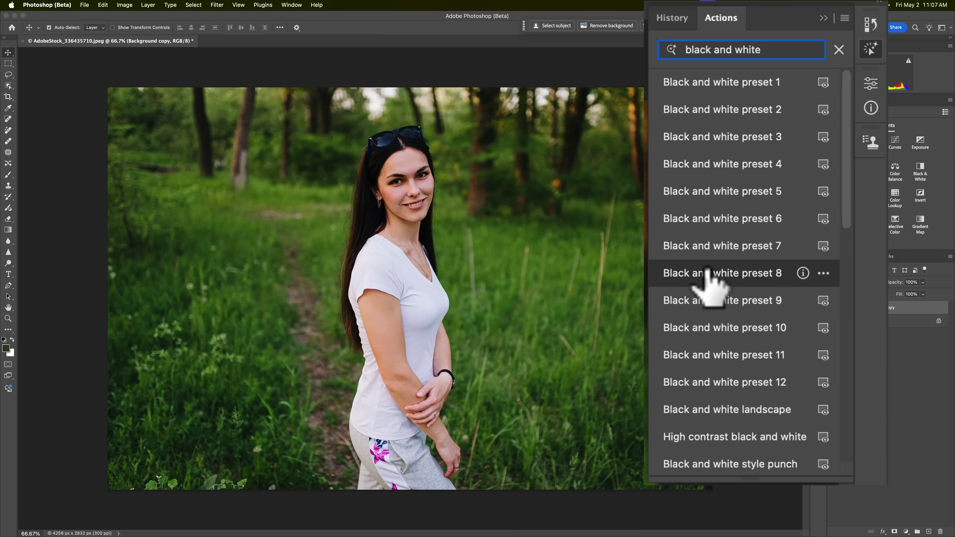
click(716, 301)
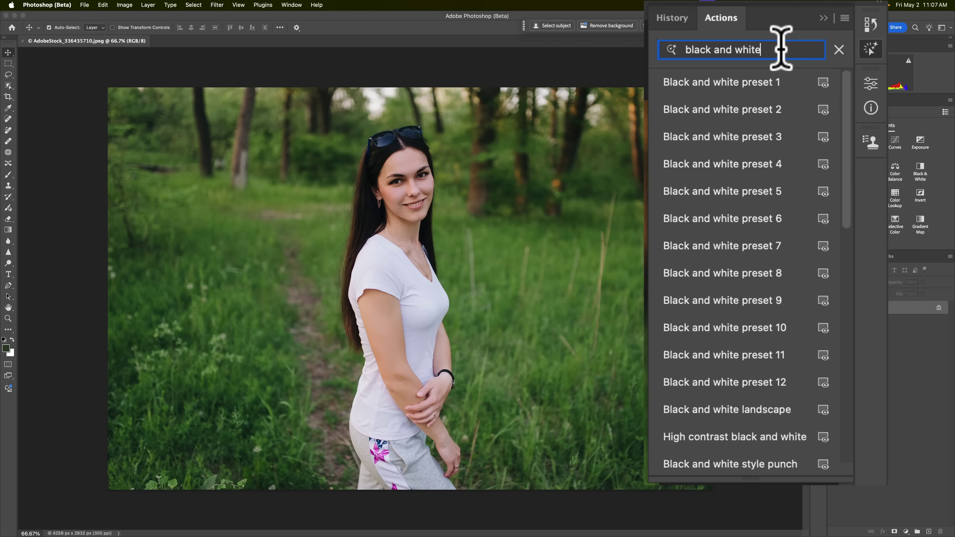
Clear the 'black and white' search and select the Molten Lead action.
drag(781, 48, 687, 48)
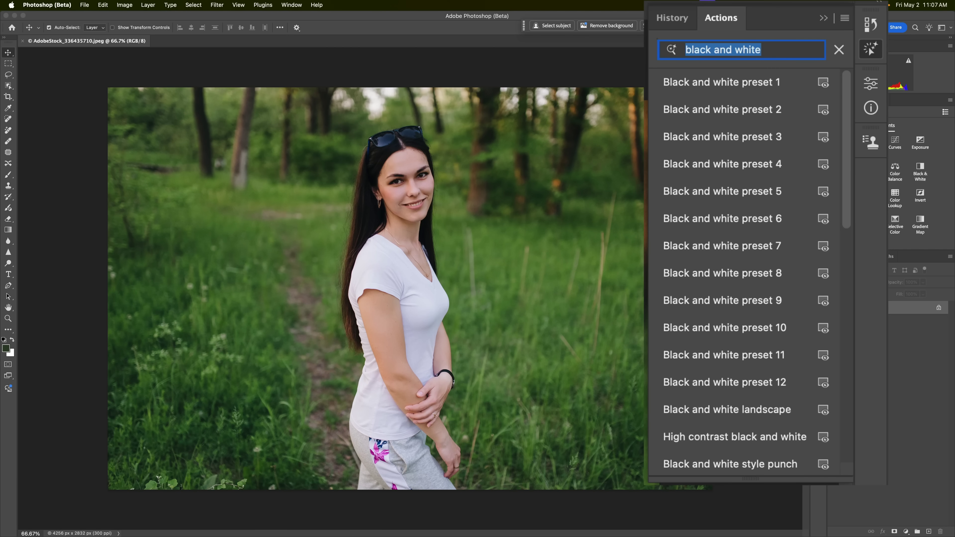
key(BackSpace)
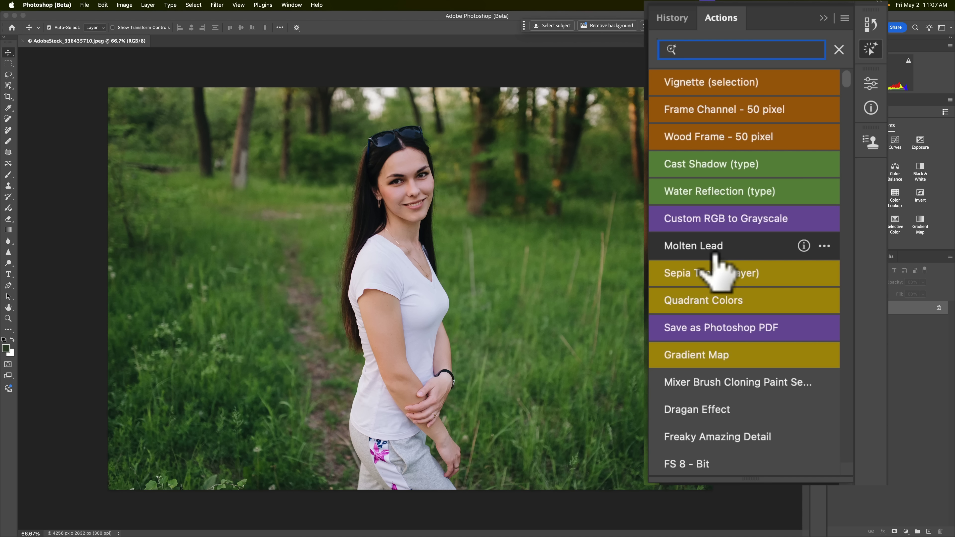
click(716, 255)
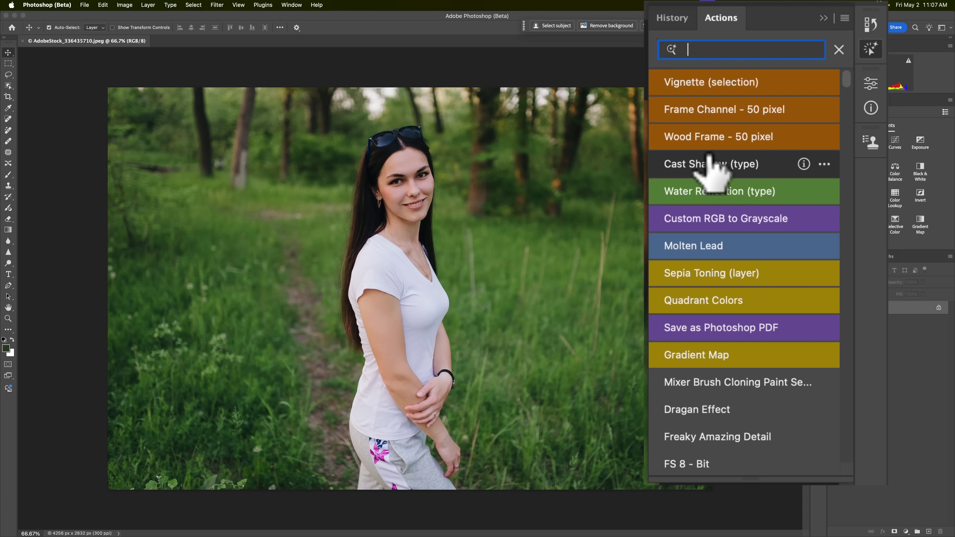
Scroll the full actions list and run Auto adjust levels and Increase the contrast.
scroll(716, 286, down, 1)
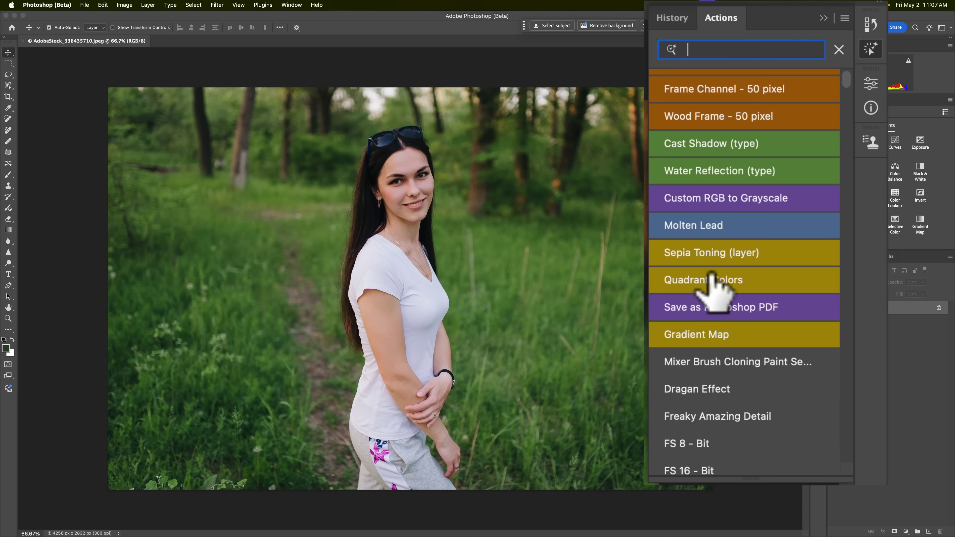
scroll(724, 373, down, 10)
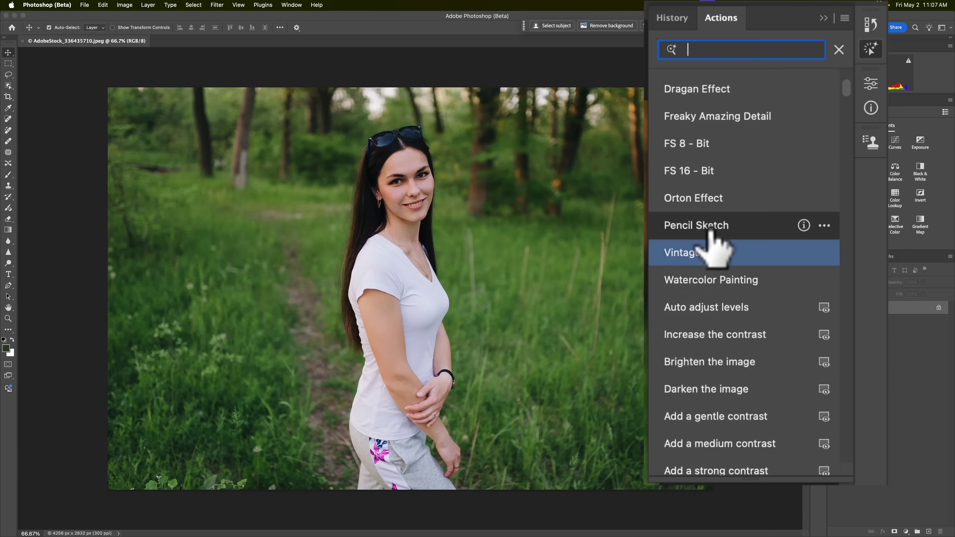
scroll(710, 231, down, 3)
click(722, 200)
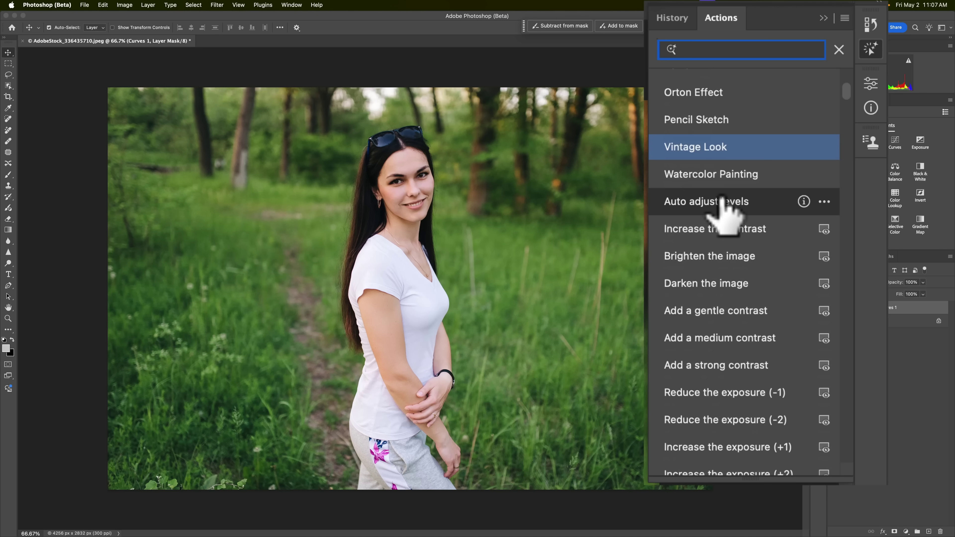
click(724, 229)
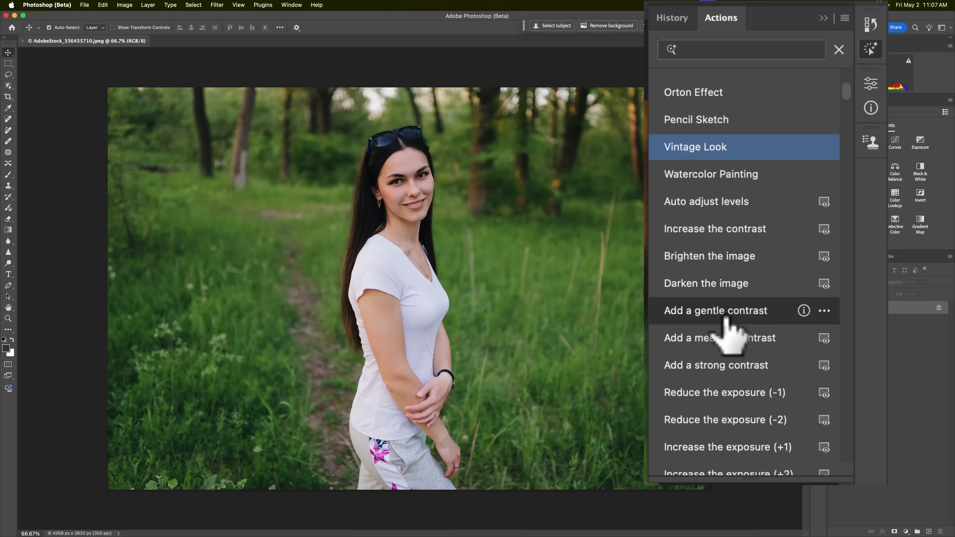
scroll(727, 320, down, 15)
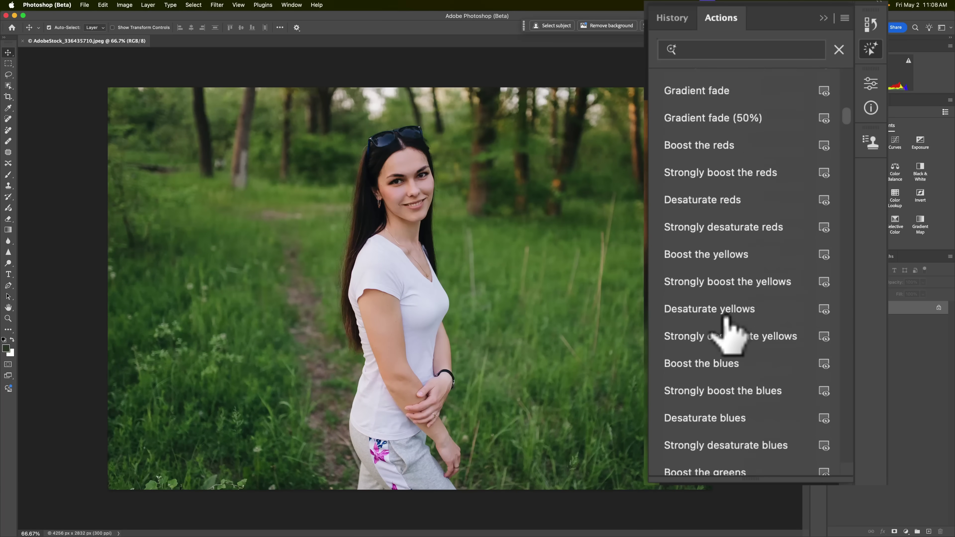
scroll(728, 327, down, 20)
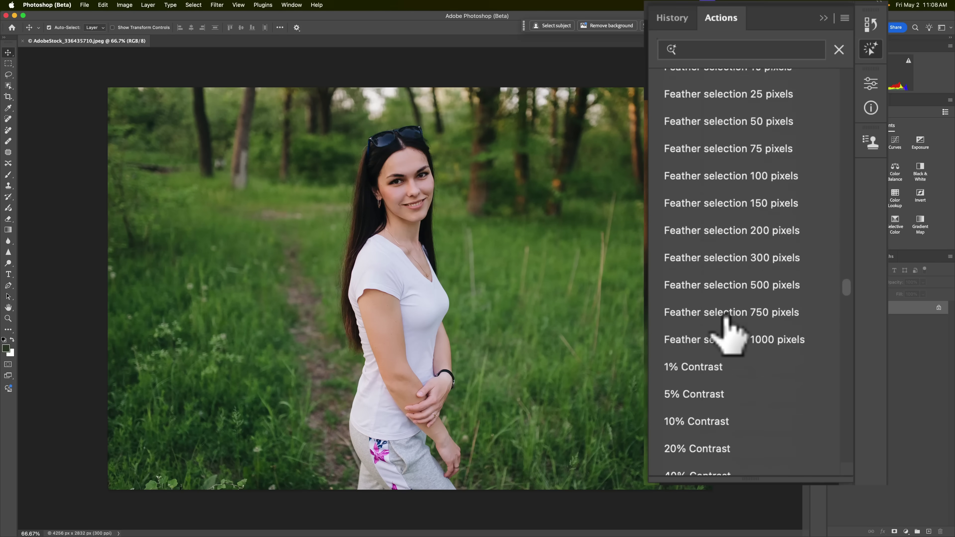
scroll(726, 320, down, 10)
scroll(726, 319, up, 20)
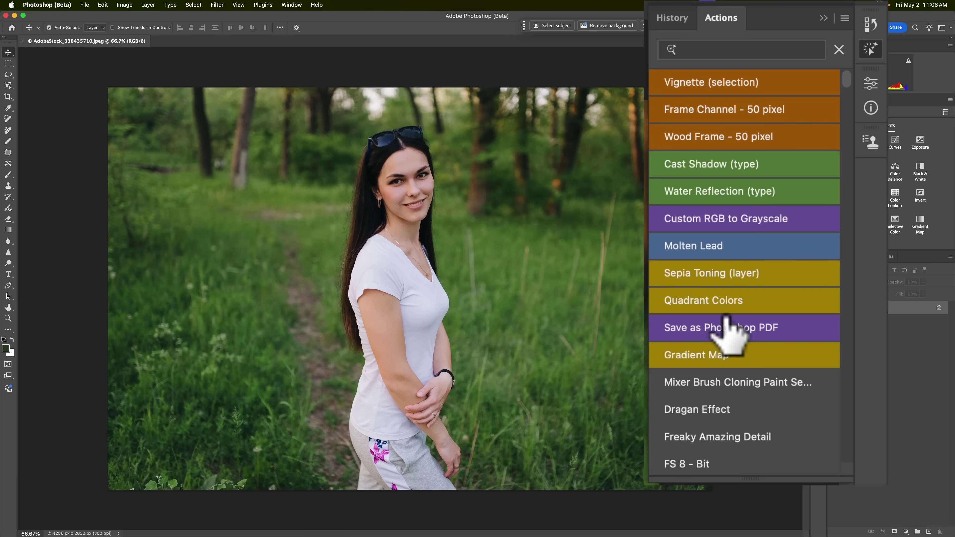
Show the Yours tab and toggle the Default and Morganti Actions sets, leaving Default expanded.
click(836, 46)
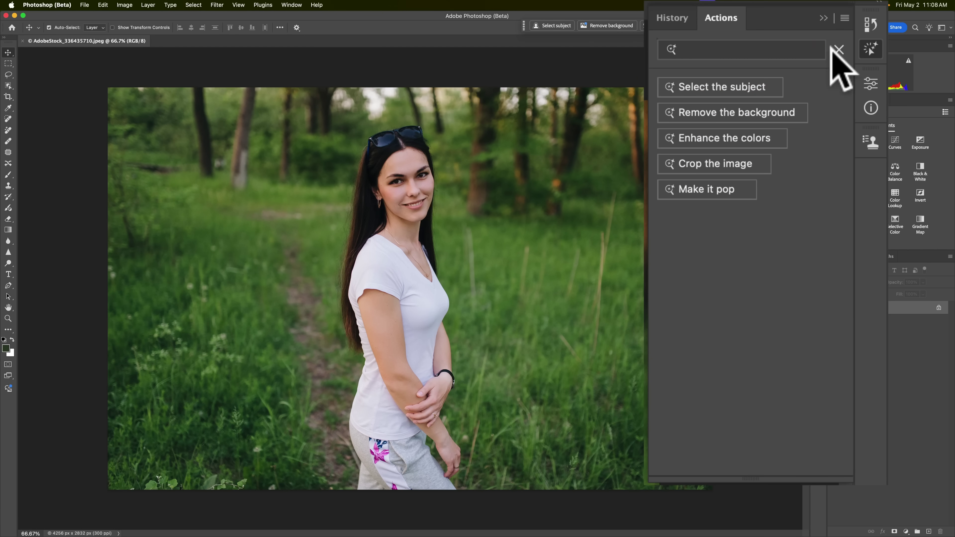
click(847, 64)
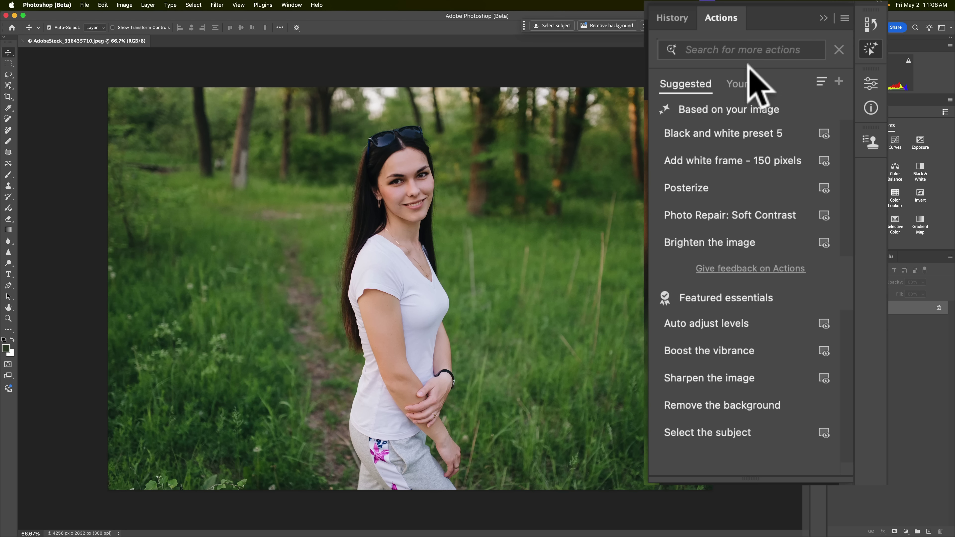
click(740, 84)
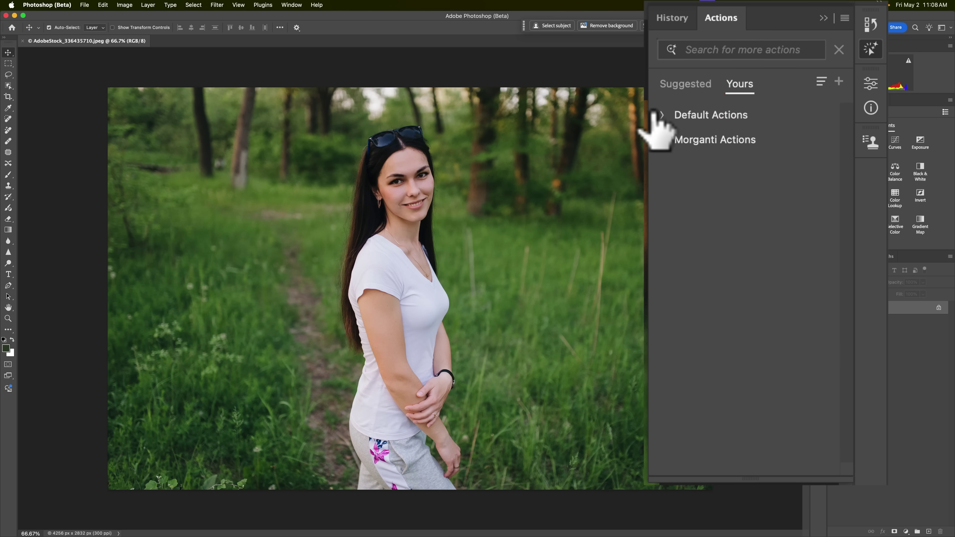
click(662, 114)
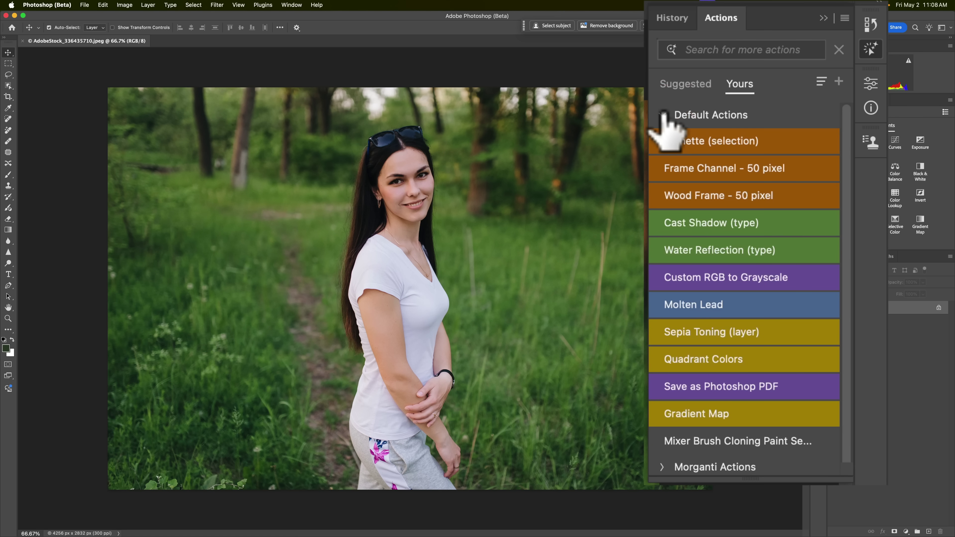
click(662, 114)
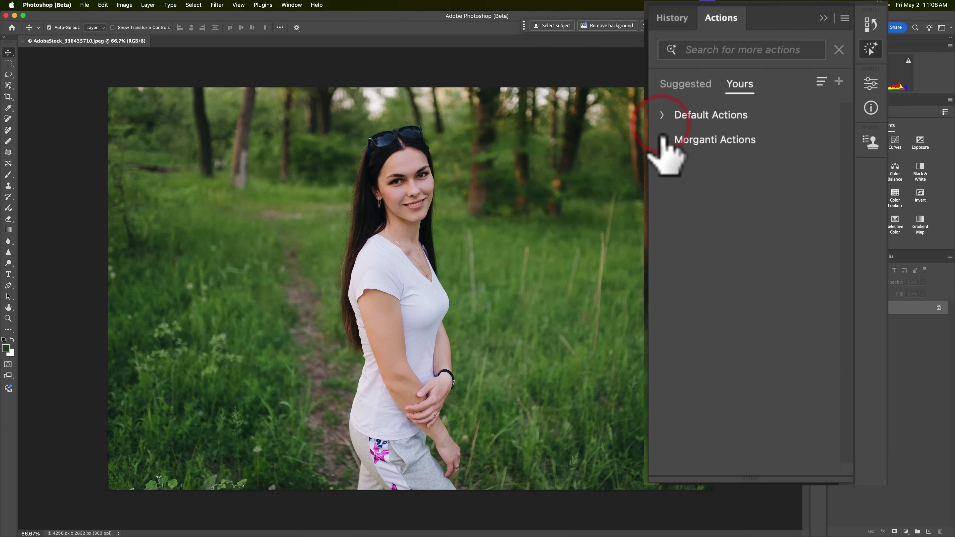
click(662, 139)
click(663, 140)
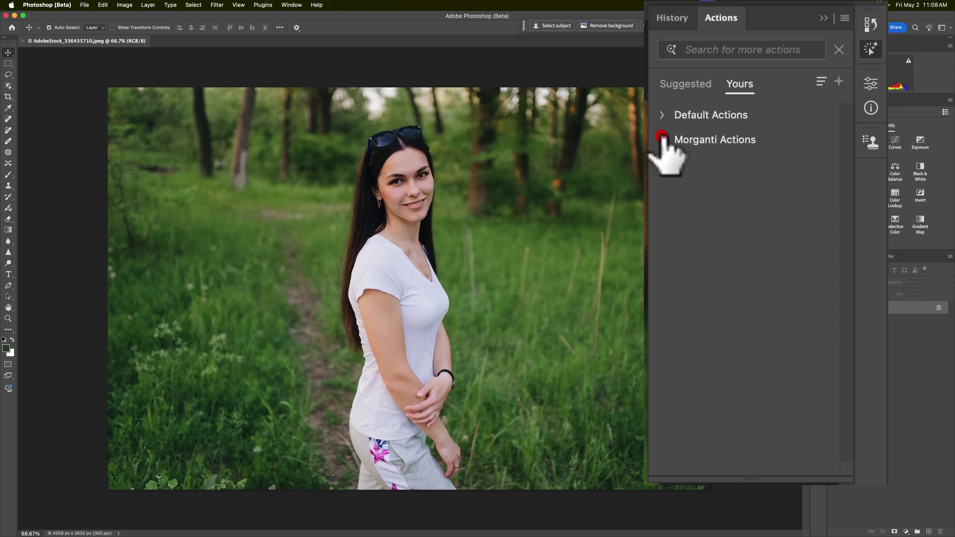
click(664, 115)
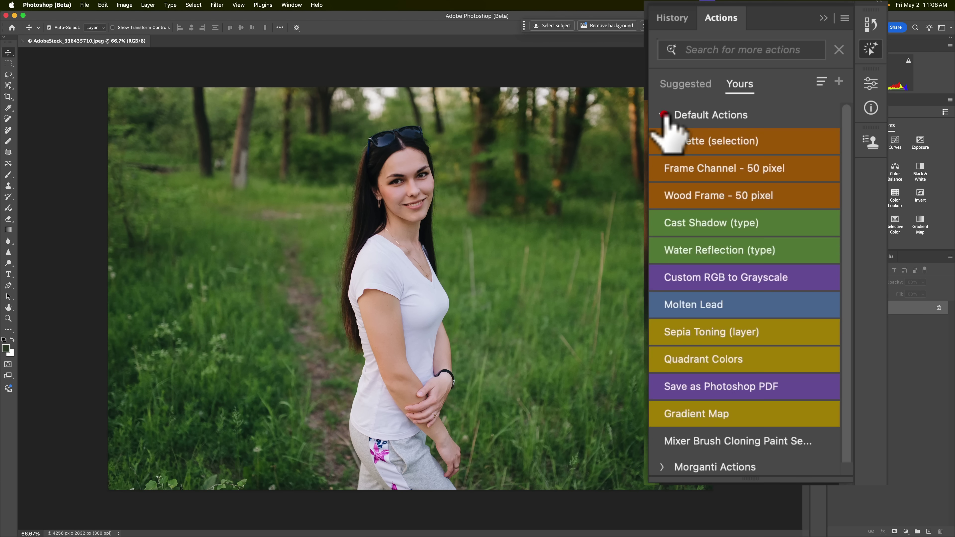
Collapse Default Actions, switch to Classic Actions and turn off Button Mode.
click(663, 115)
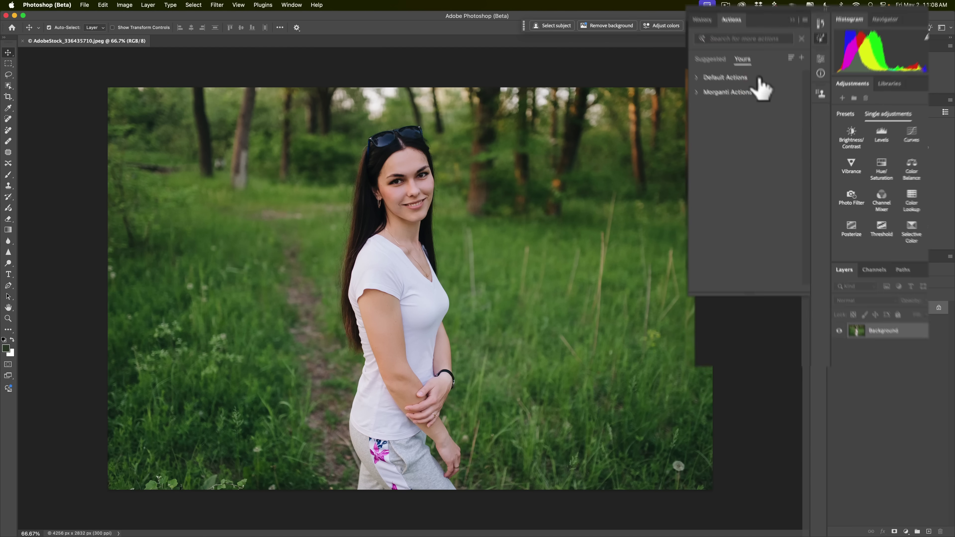
click(782, 23)
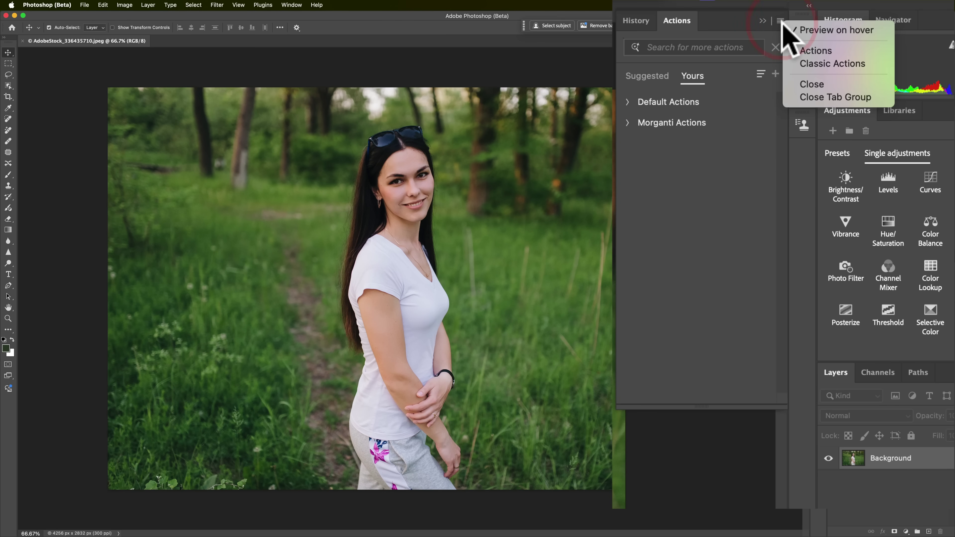
click(801, 63)
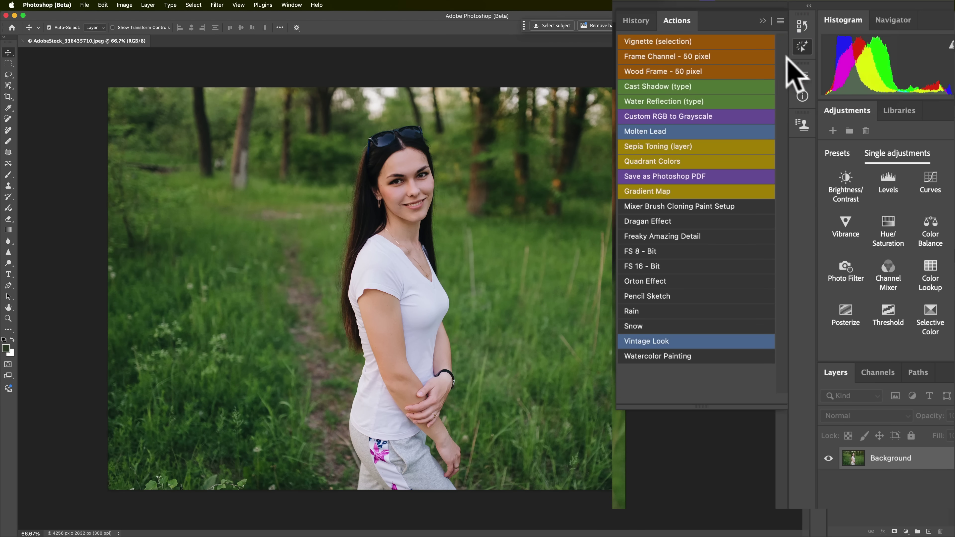
click(781, 21)
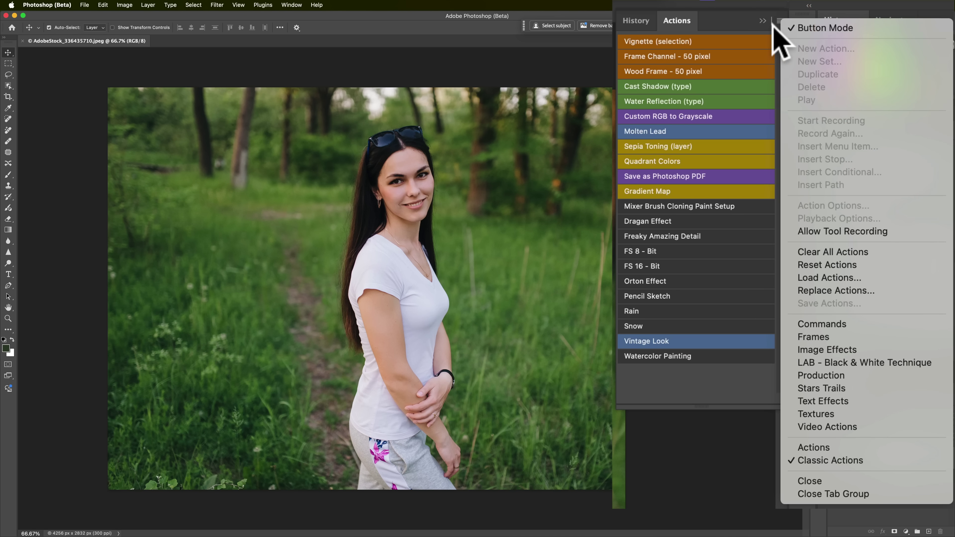
click(798, 27)
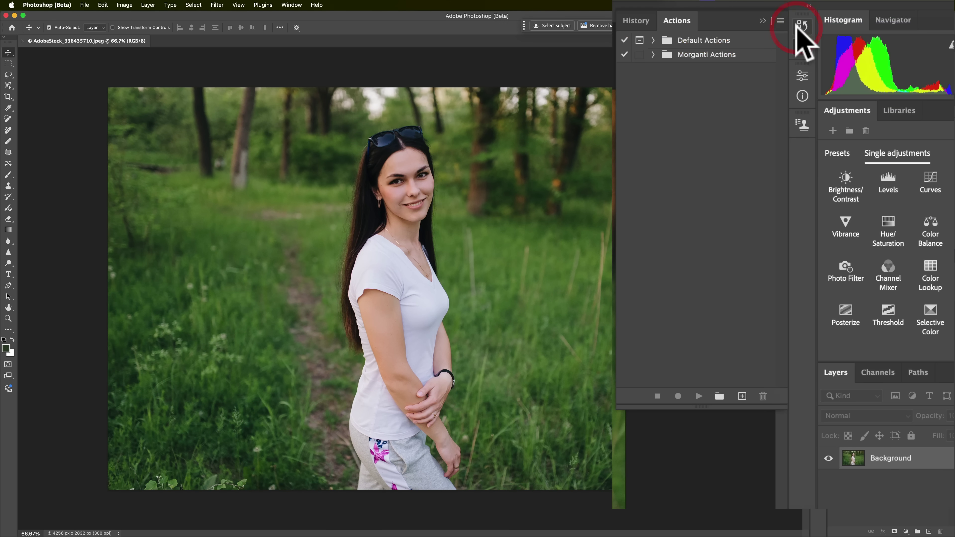
Expand and collapse the Morganti and Default Actions sets, leaving both collapsed.
click(658, 56)
click(655, 55)
click(655, 40)
click(655, 40)
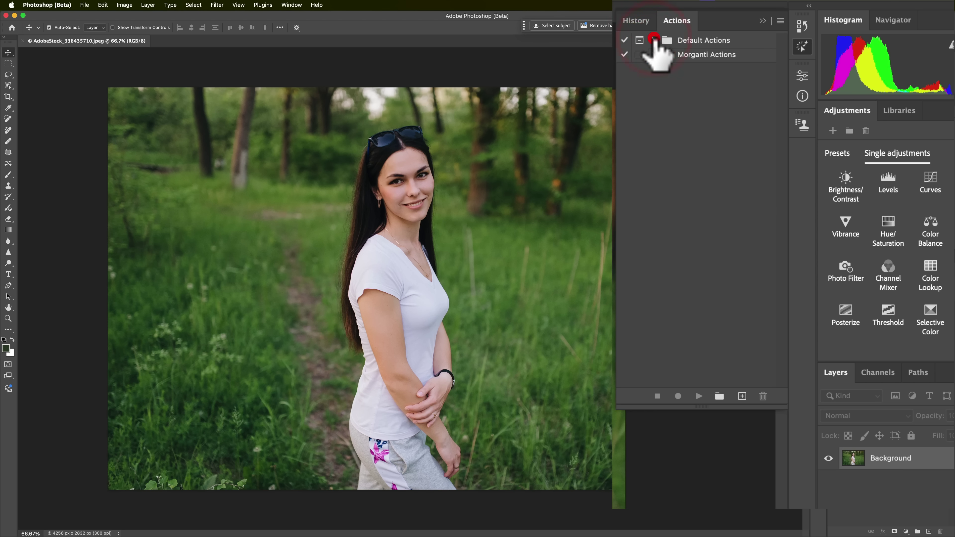
click(653, 55)
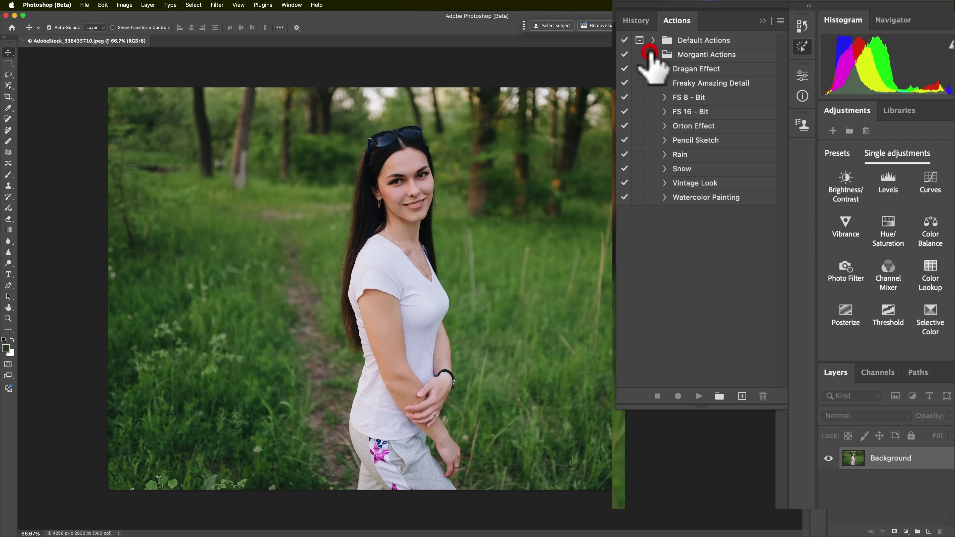
click(651, 40)
click(651, 39)
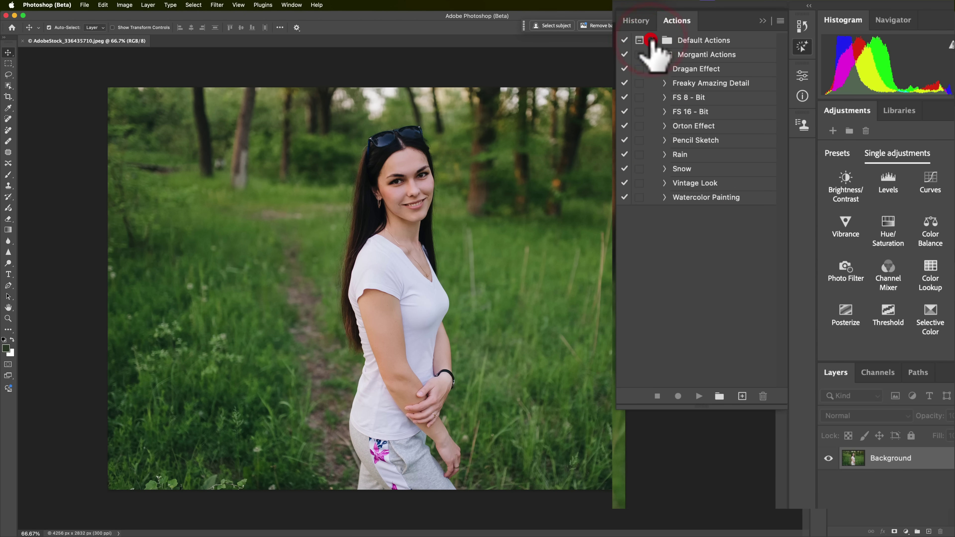
click(653, 55)
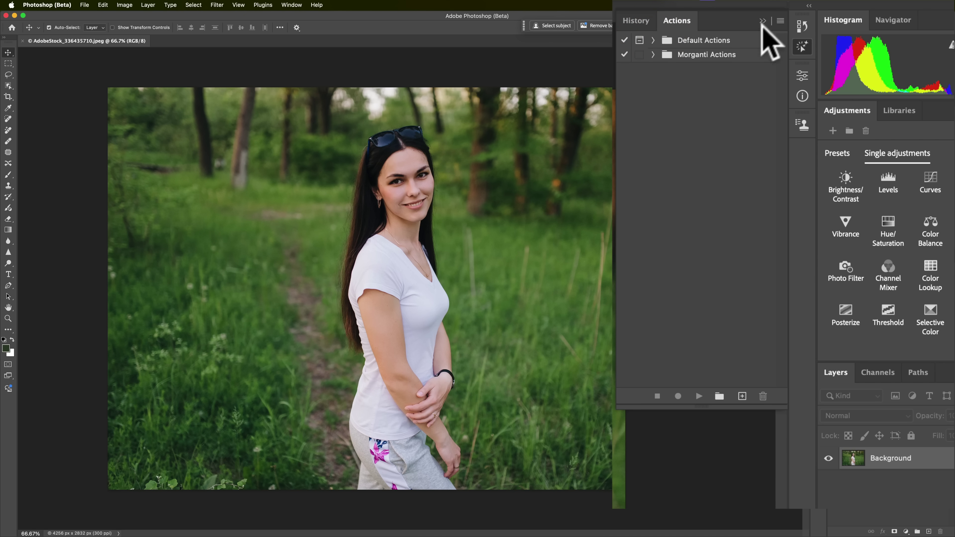
In the new Actions panel's Suggested tab, try Black and white preset 5, then refresh the suggestions.
click(779, 20)
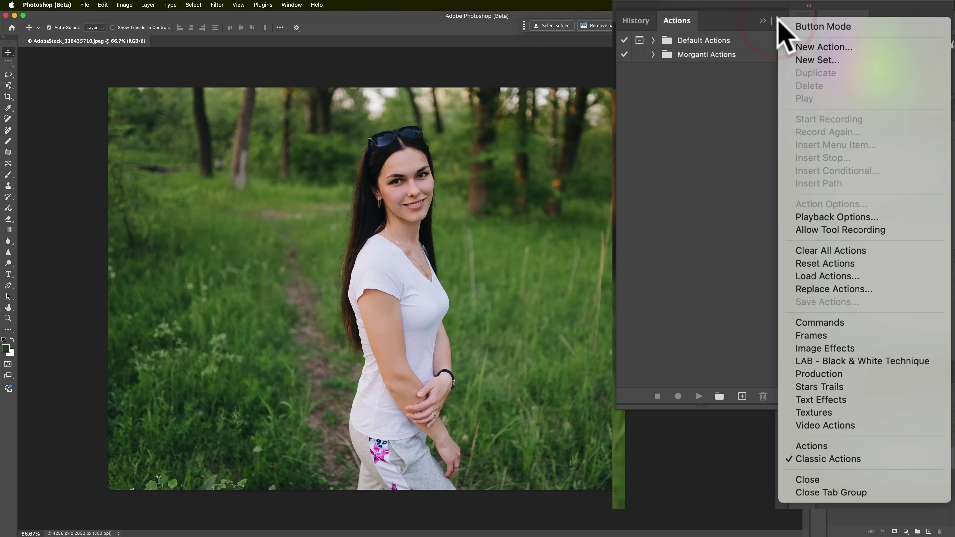
click(824, 446)
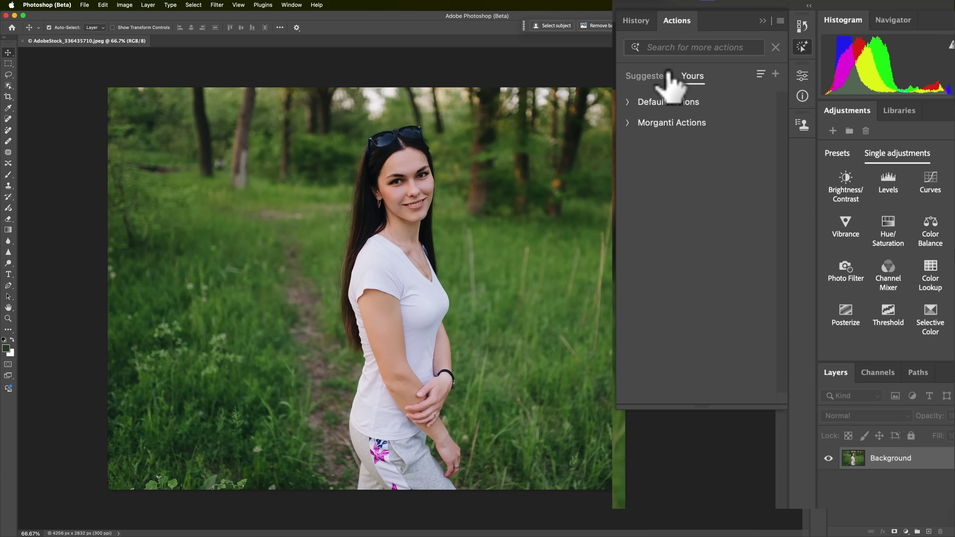
click(656, 78)
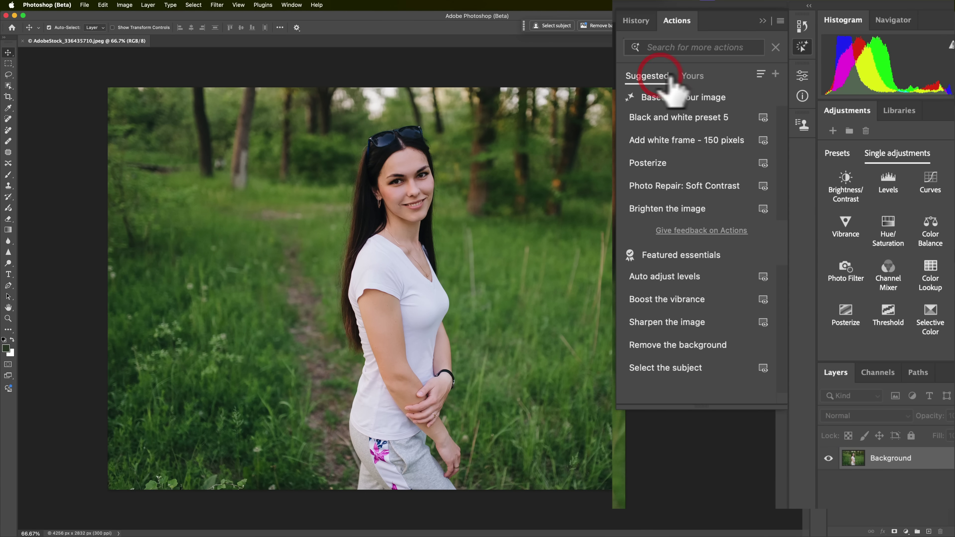
click(682, 117)
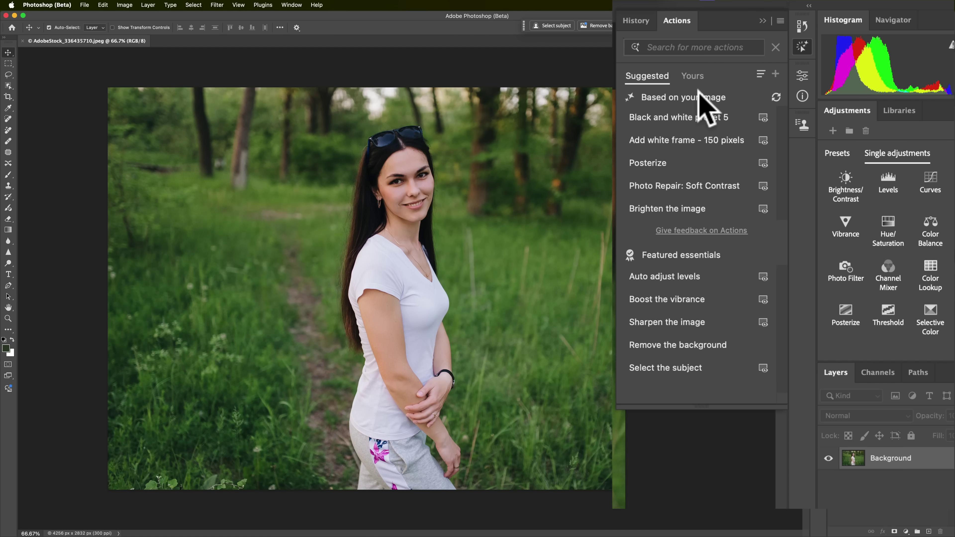
click(776, 96)
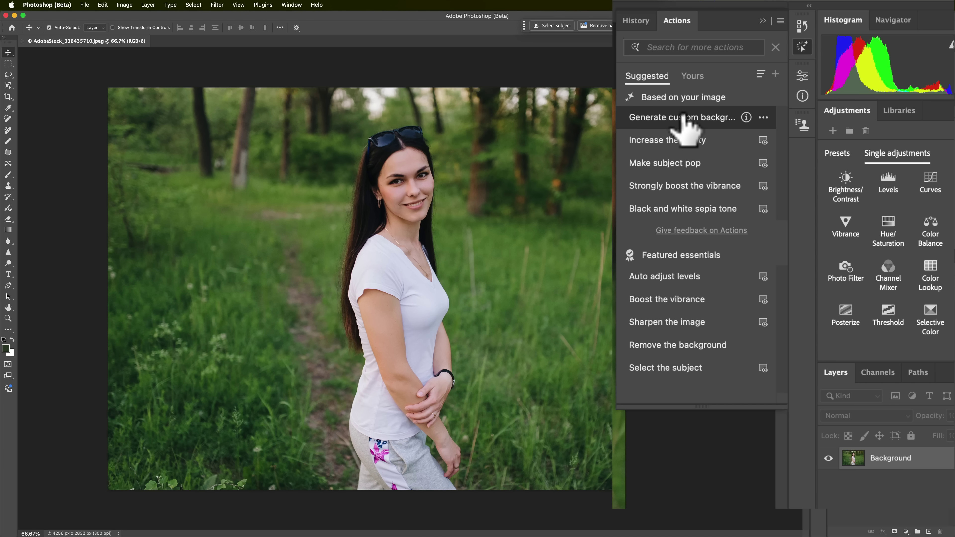
Run Generate custom background and enter the prompt 'busy sidewalk and street'.
click(683, 119)
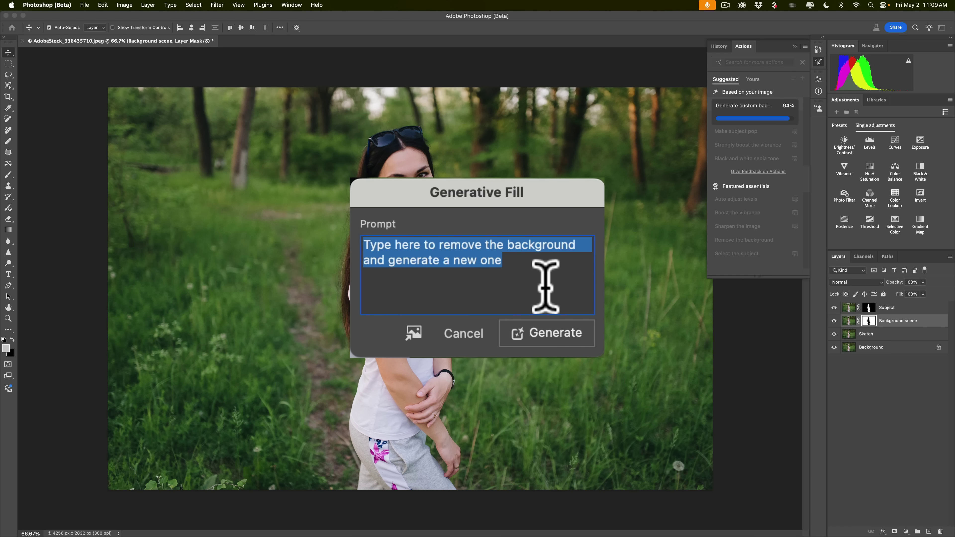
text(busy )
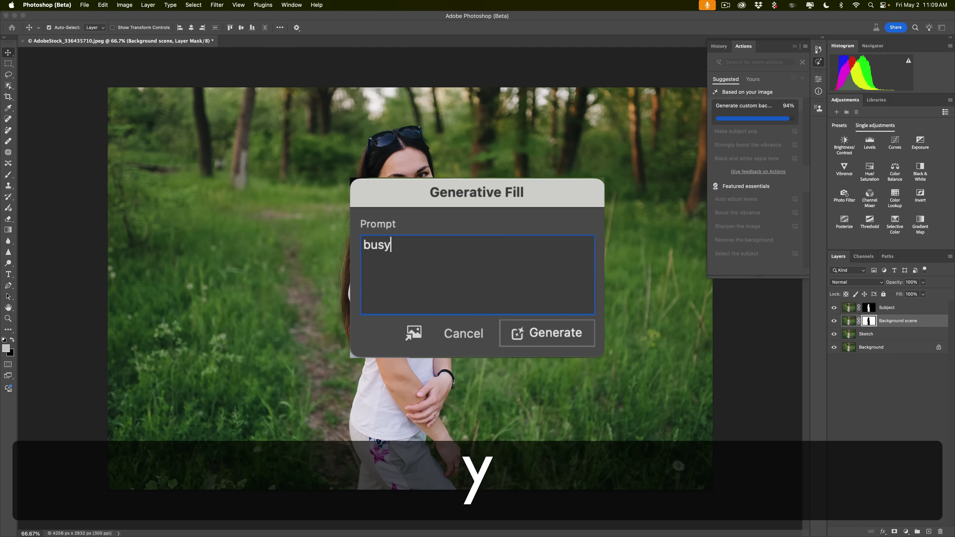
text(side)
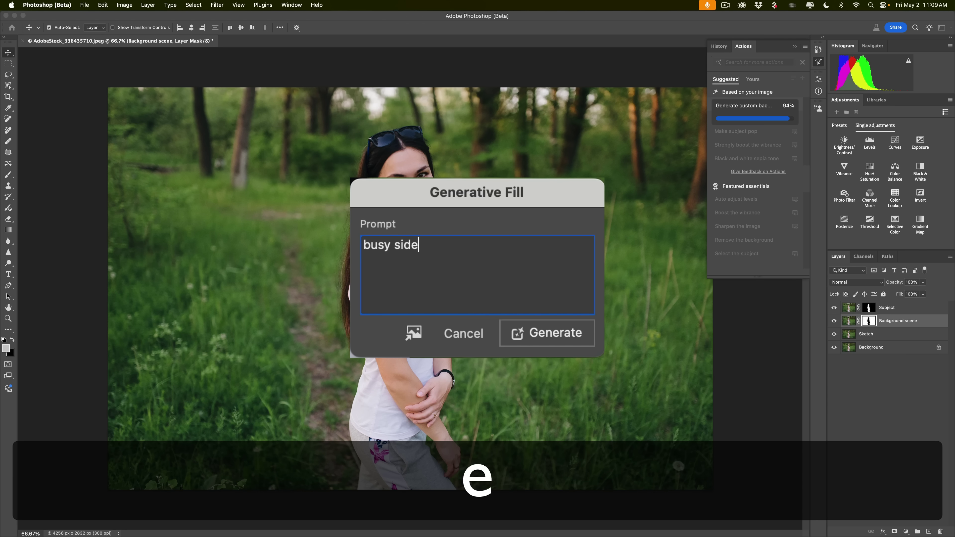
text(walk )
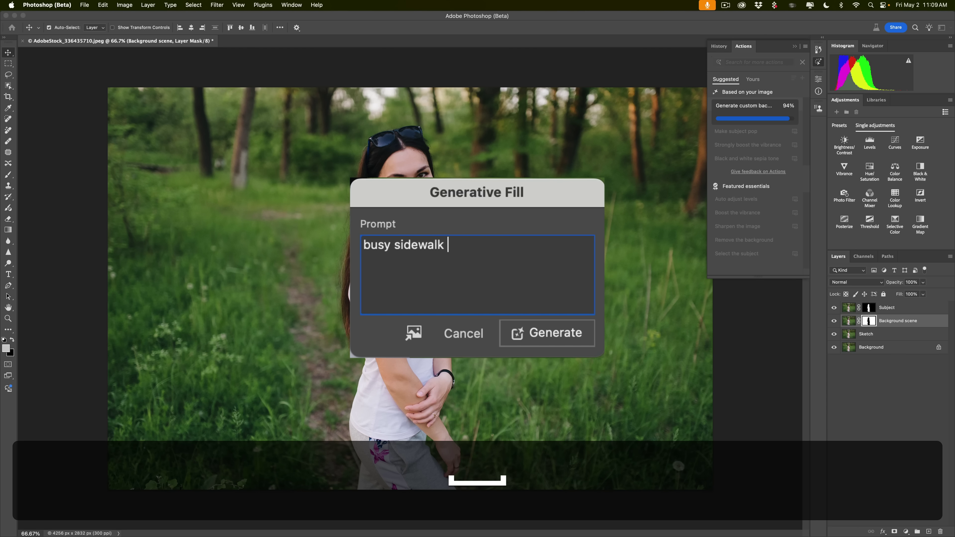
text(and stre)
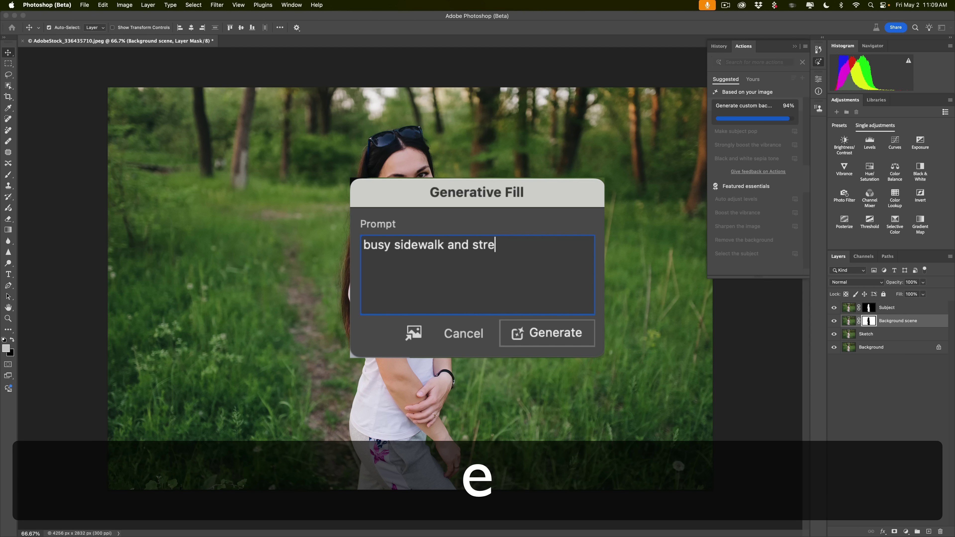
text(et)
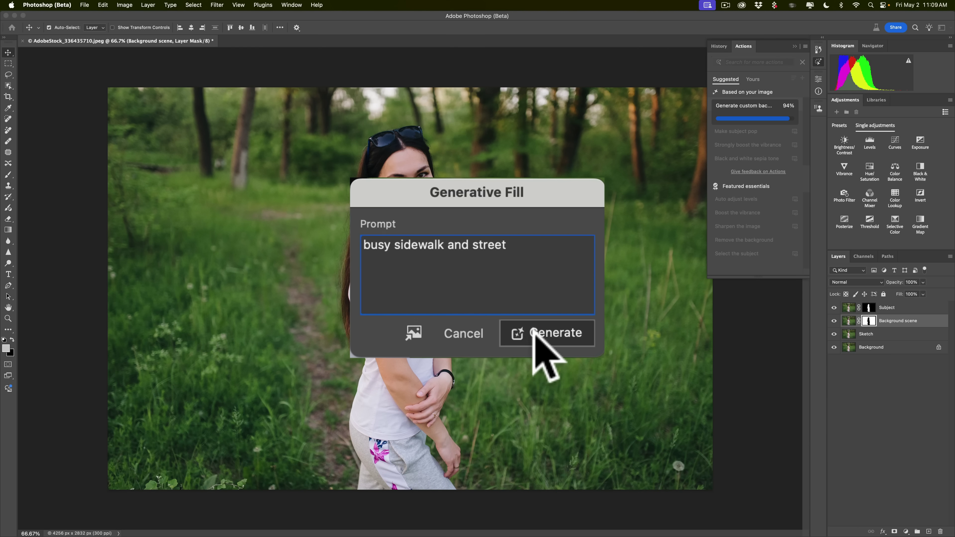
Generate the background, compare the three variations, and keep the third city-street-with-cars version.
click(531, 333)
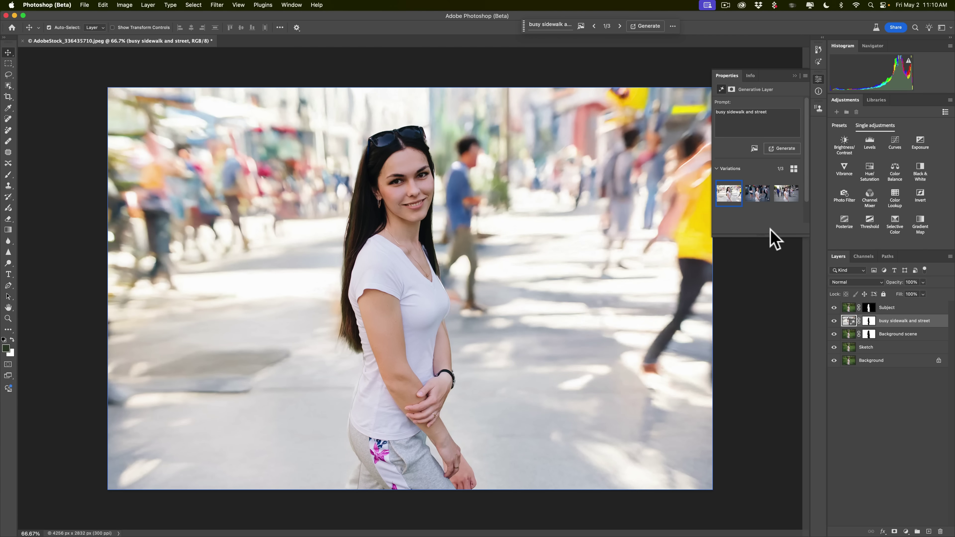
click(751, 194)
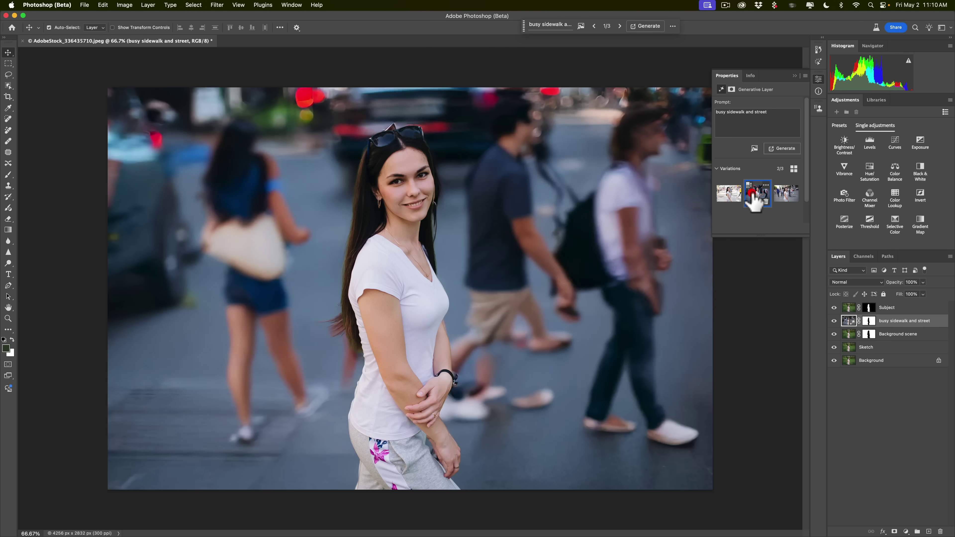
click(785, 199)
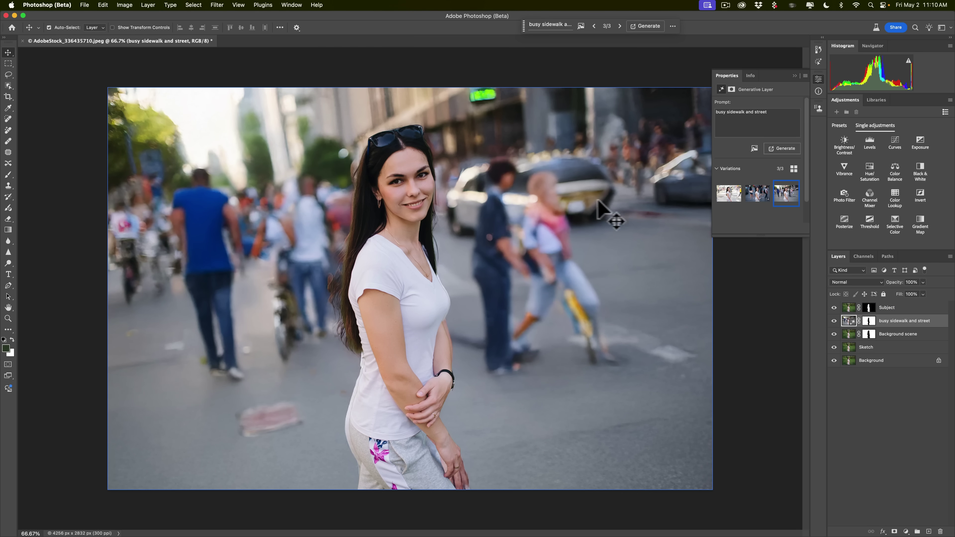
click(723, 194)
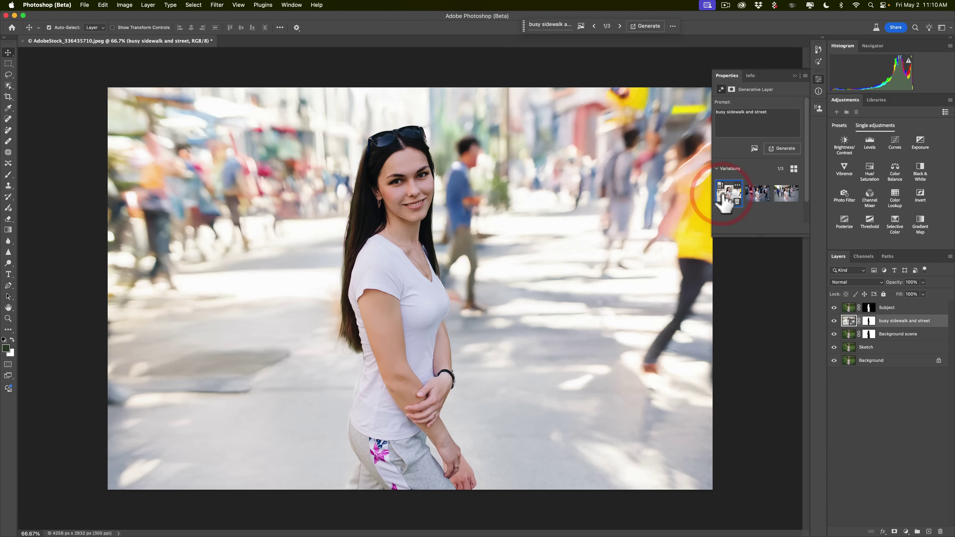
click(778, 198)
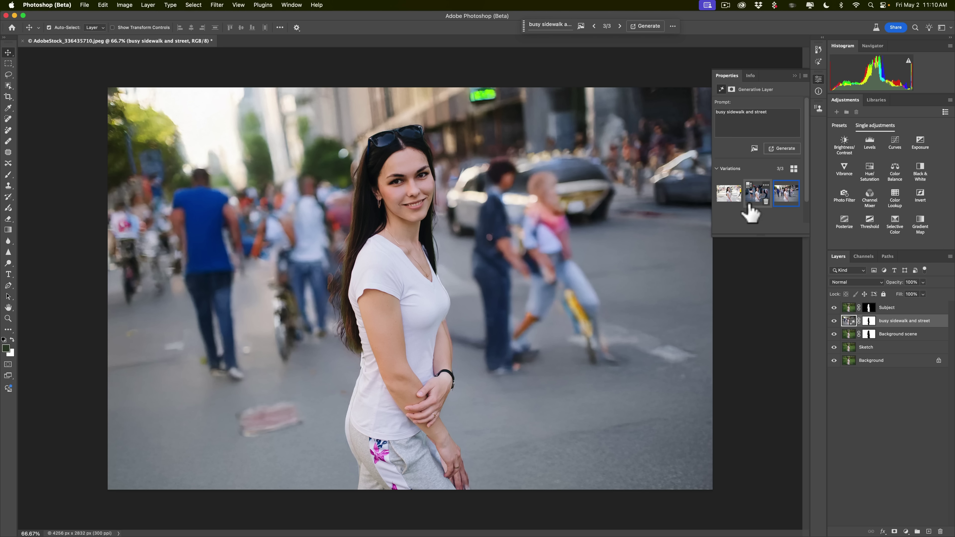
click(795, 73)
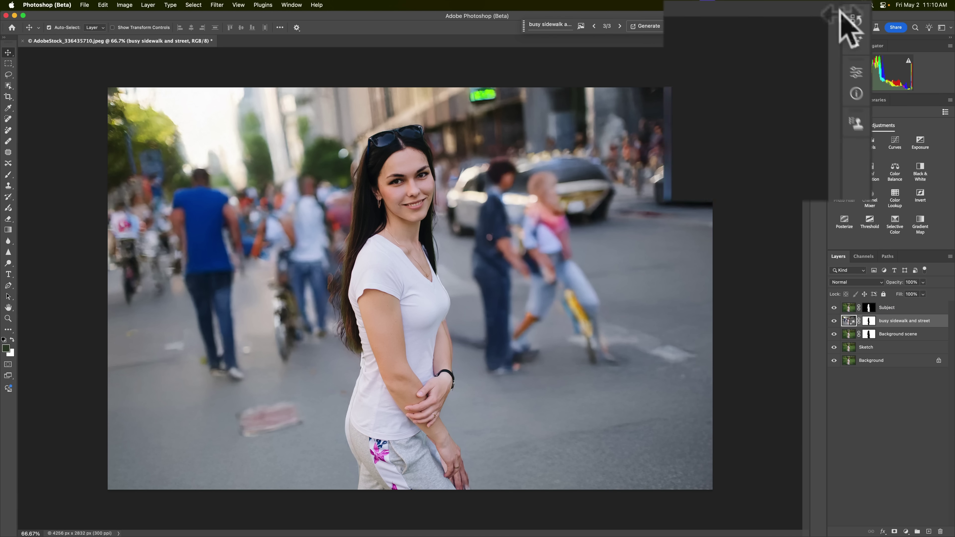
Revert the image to its original Open state in History.
click(867, 24)
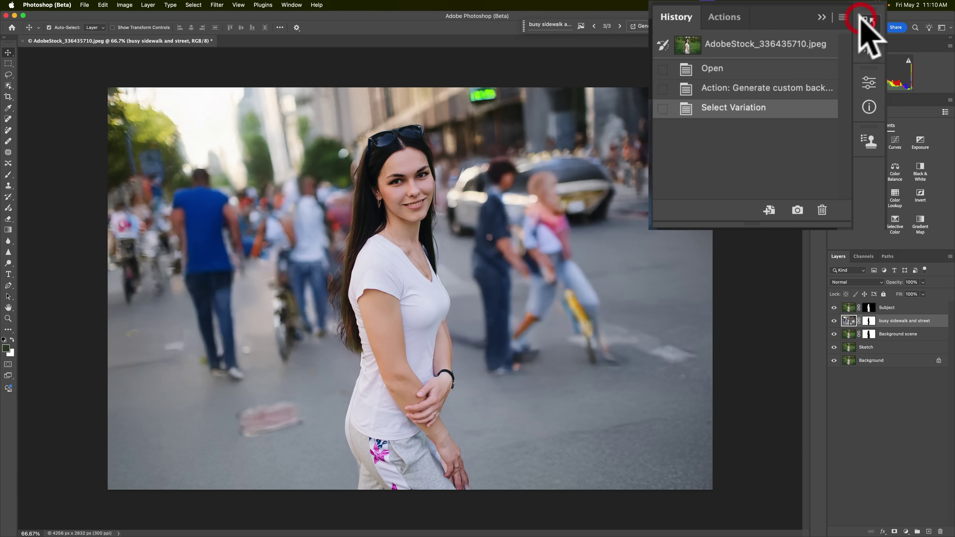
click(717, 68)
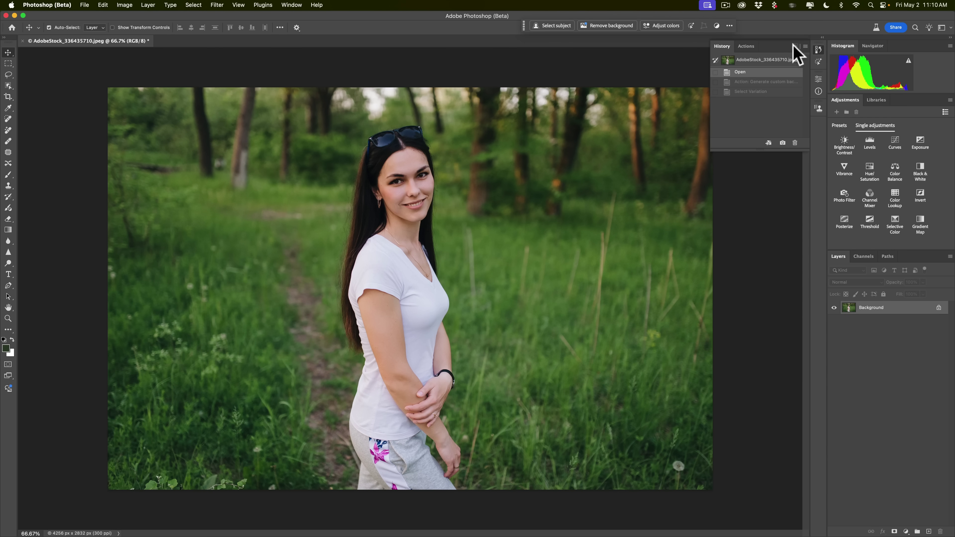
click(795, 46)
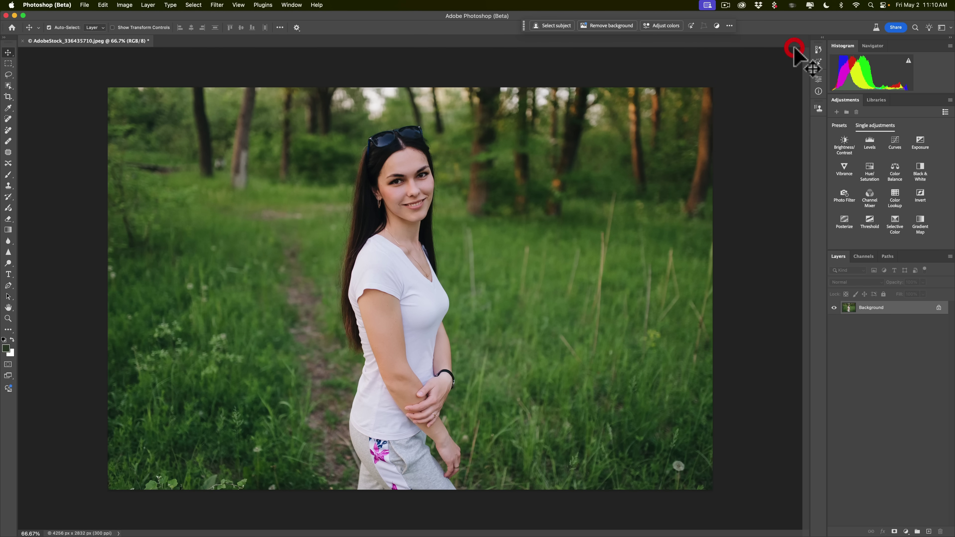
Try the Black and white sepia tone action, then delete the sepia Background copy layer.
click(818, 61)
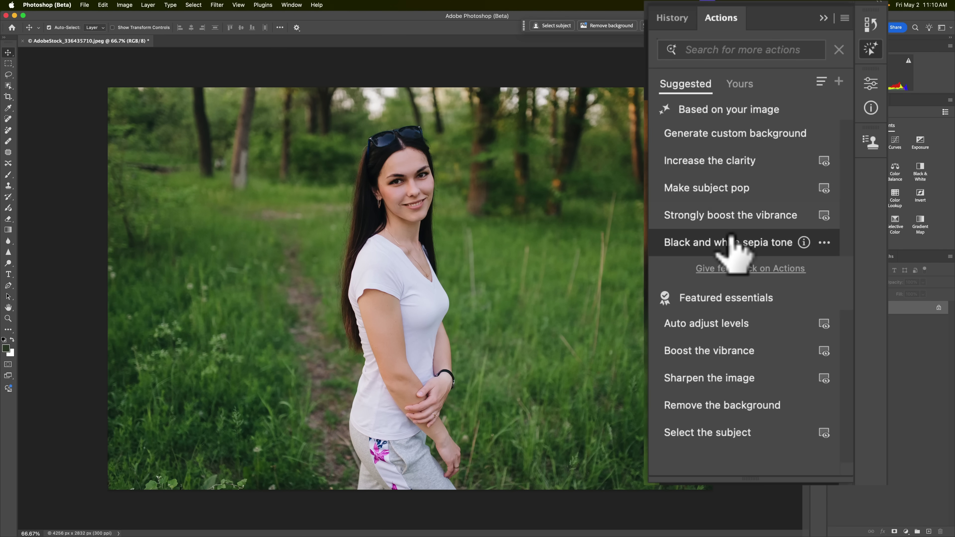
click(727, 243)
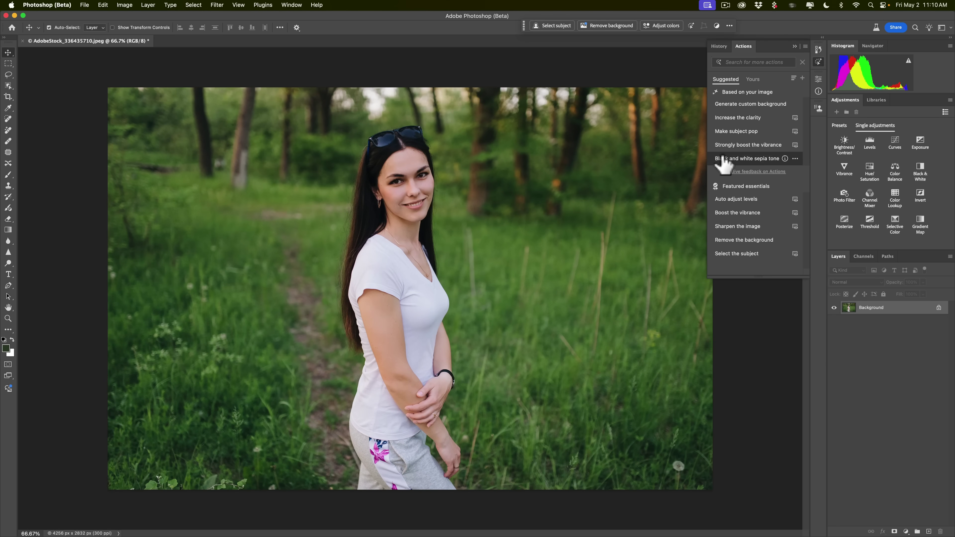
click(721, 158)
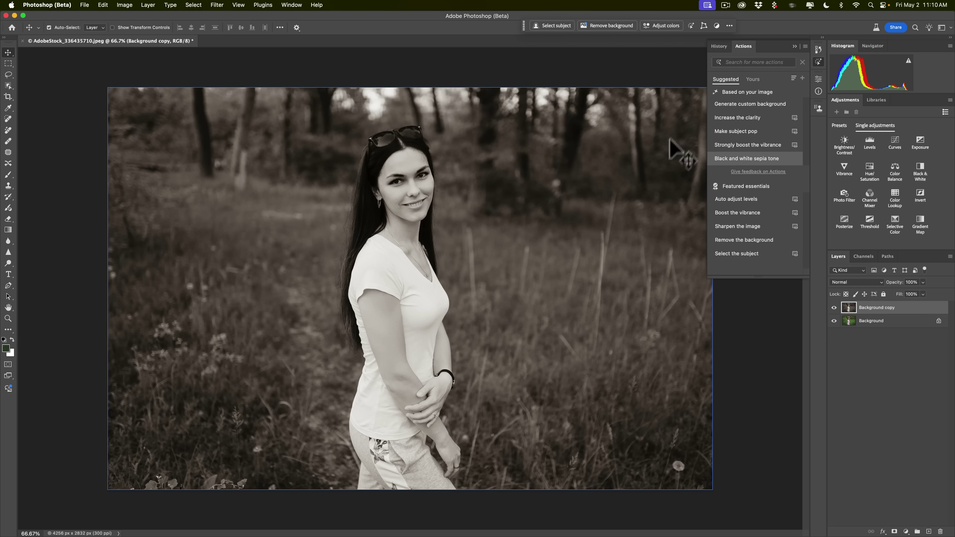
click(794, 46)
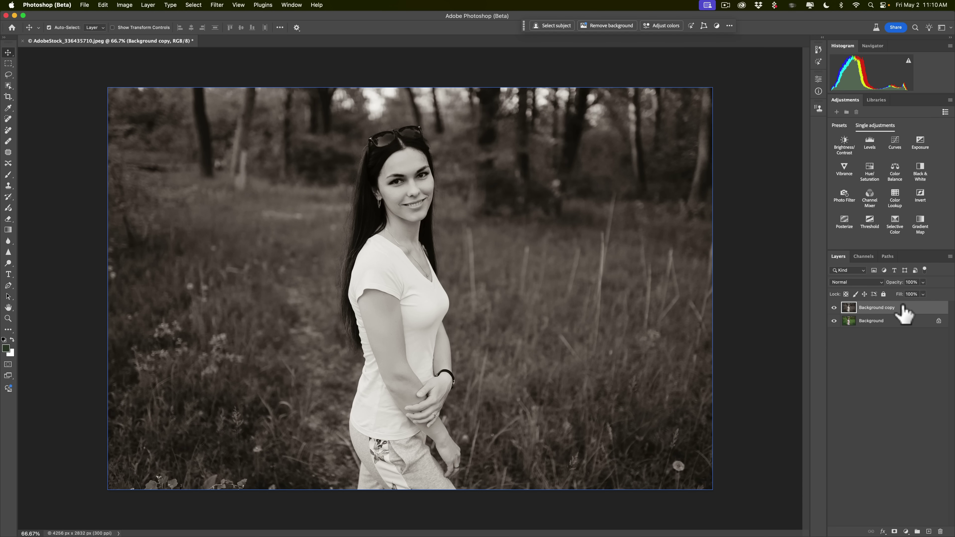
drag(904, 312, 940, 531)
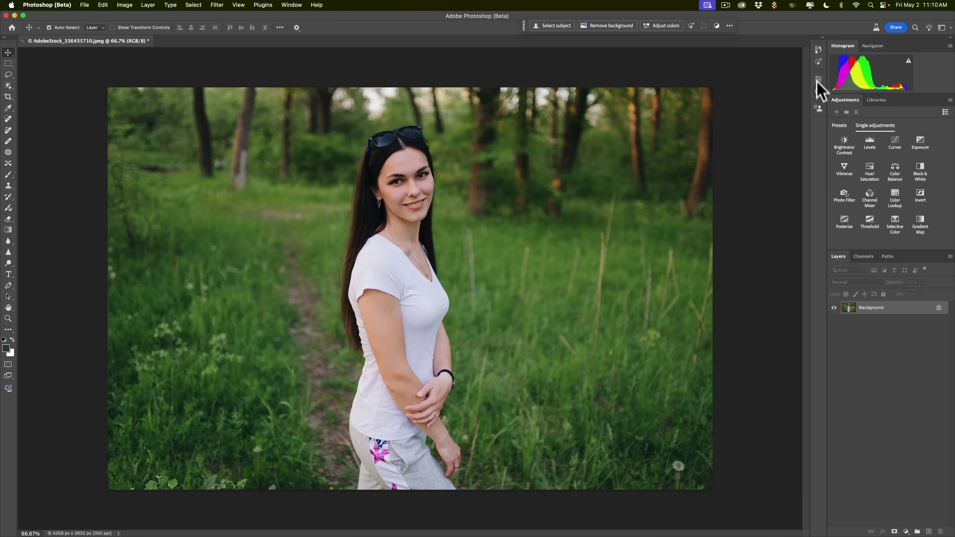
Run Make subject pop and inspect Layer 0 and its masked copy with Camera Raw filters and Outer Glow.
click(818, 62)
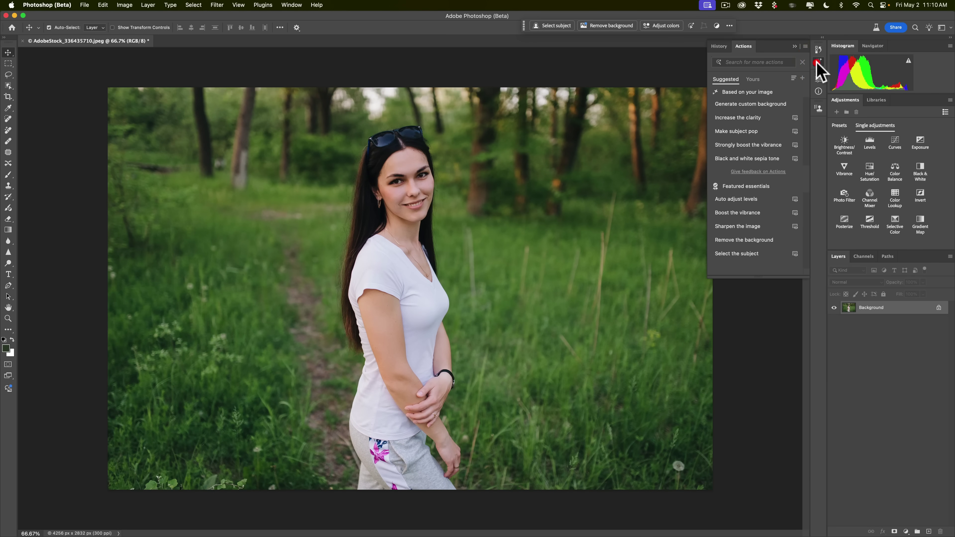
click(734, 128)
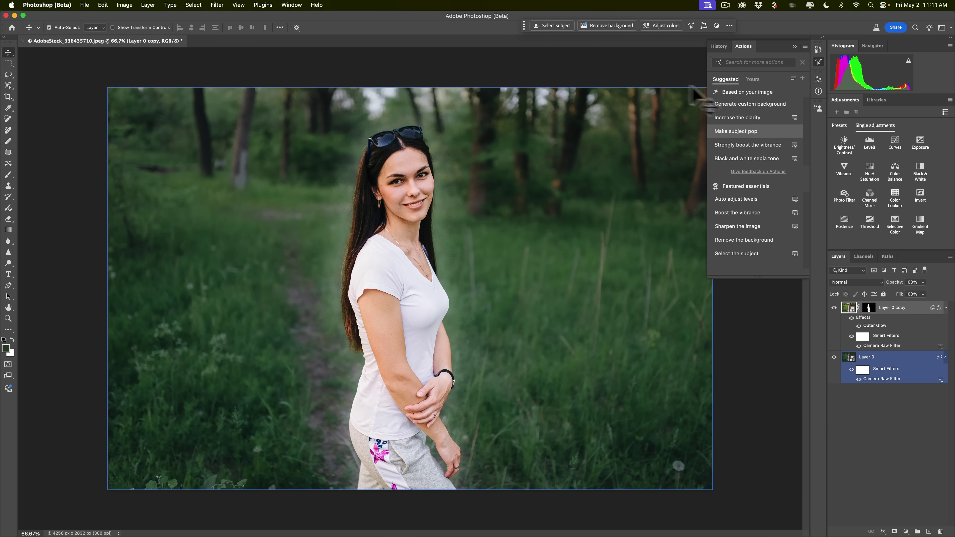
click(746, 145)
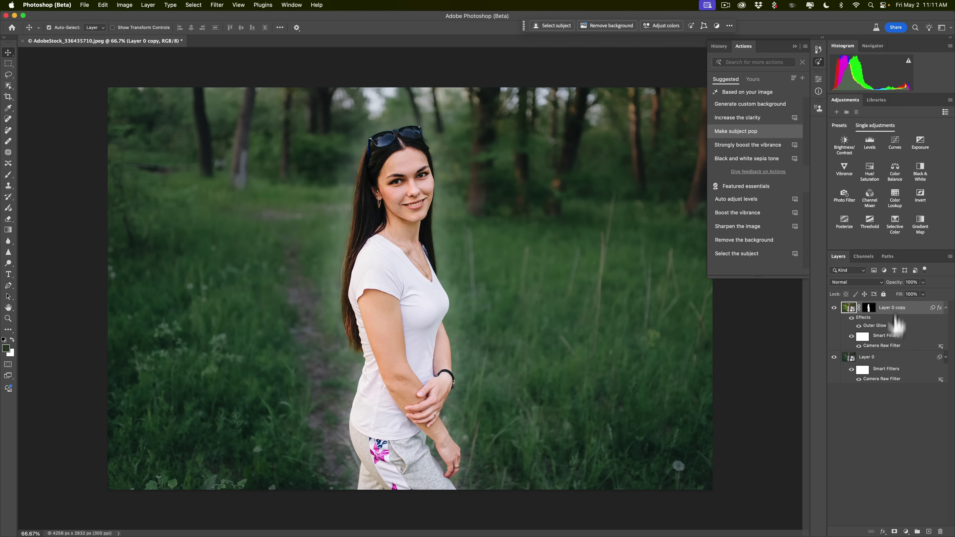
click(894, 364)
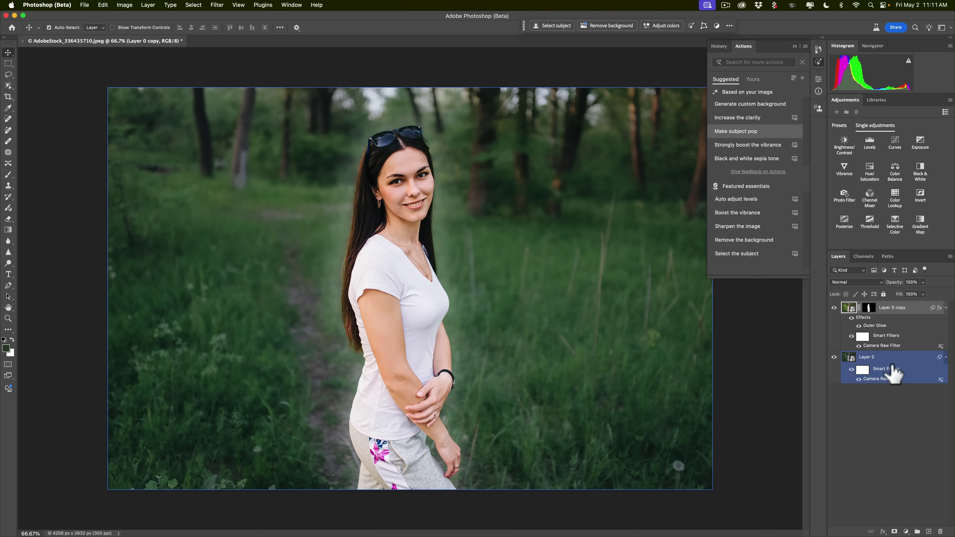
click(887, 333)
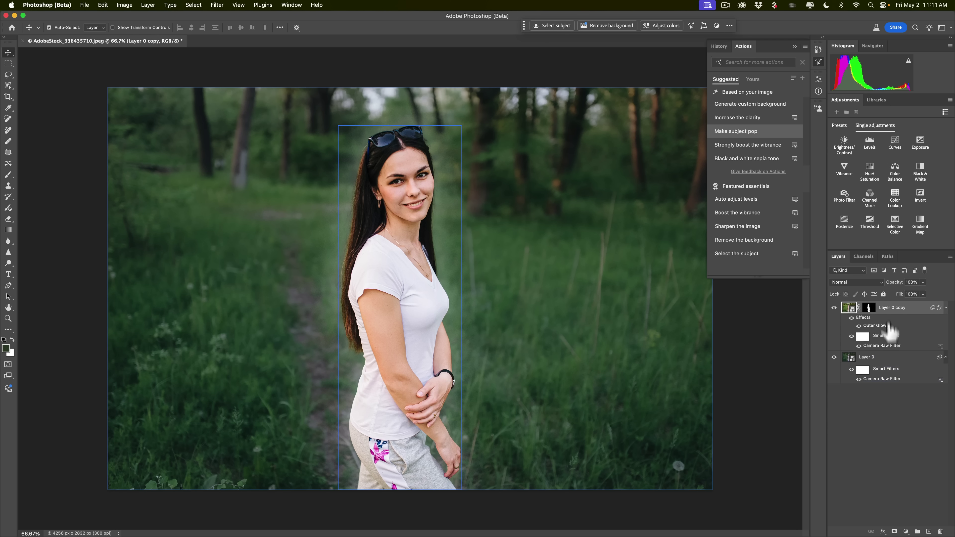
click(882, 379)
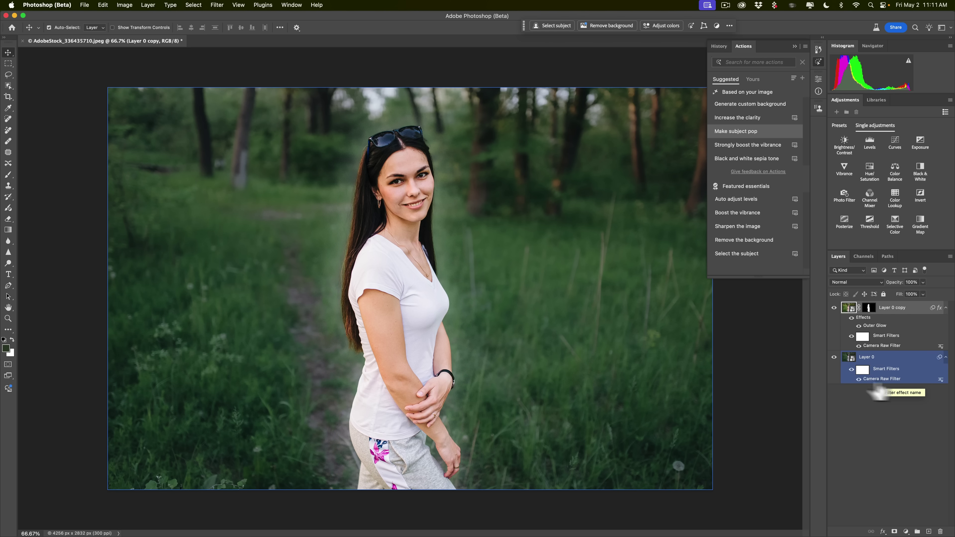
click(882, 392)
Dismiss the layer commands without choosing anything and deselect all layers.
click(147, 5)
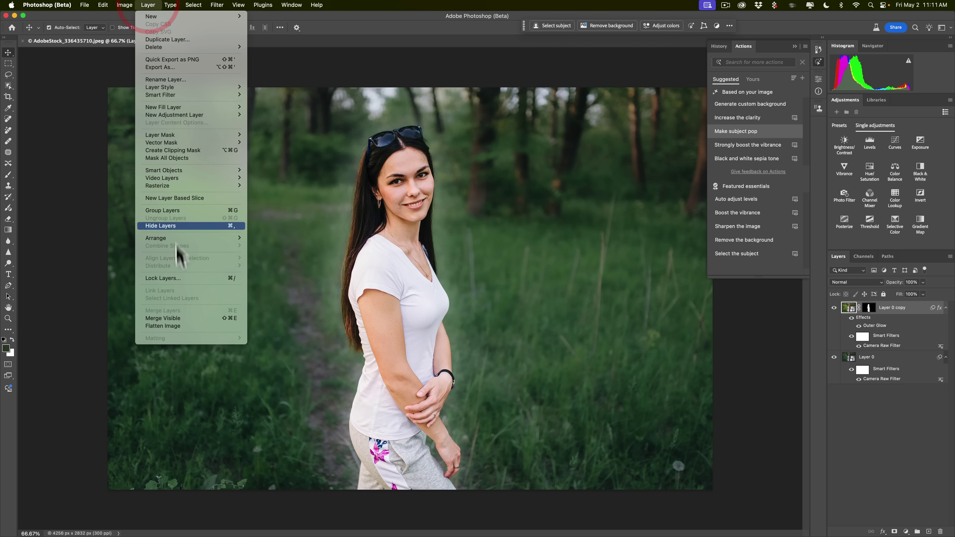
click(758, 328)
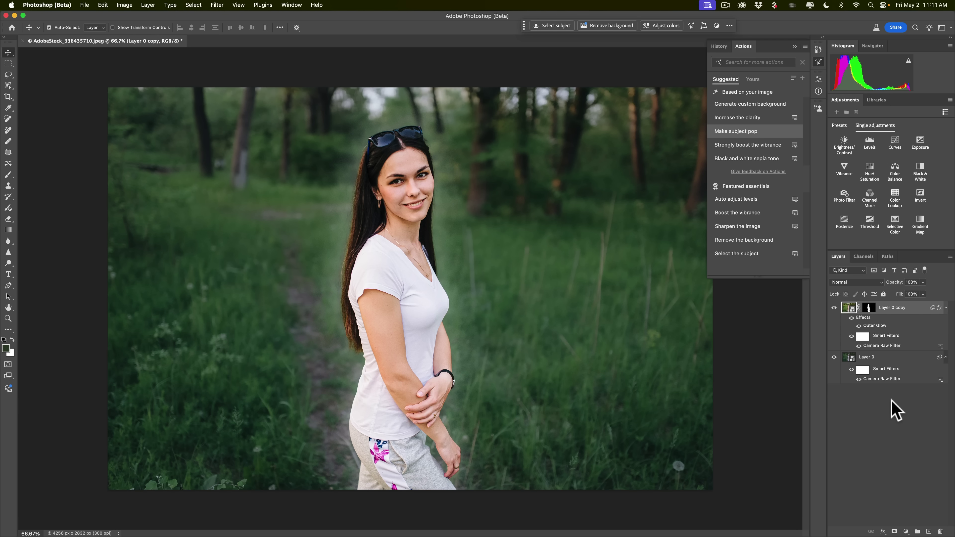
click(890, 473)
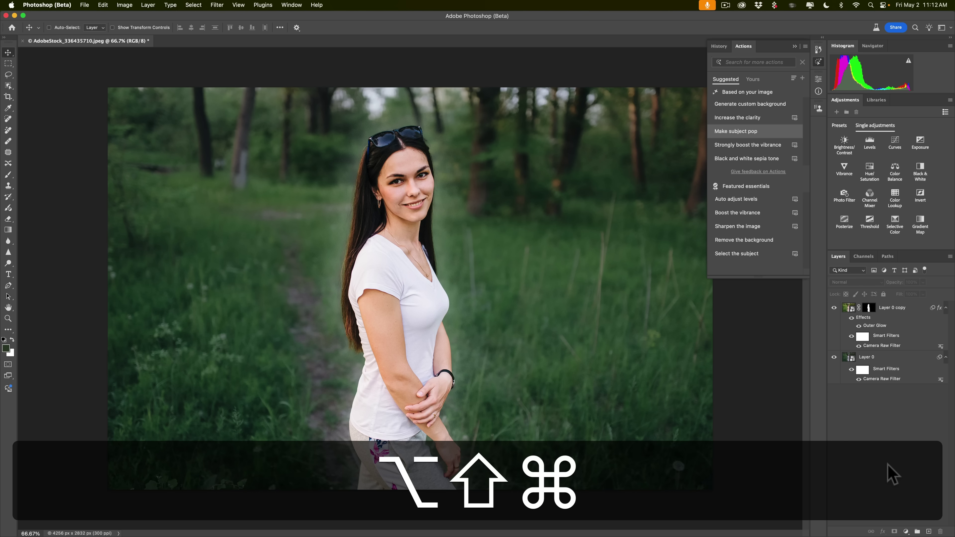
Stamp the visible layers into merged Layer 1, duplicate it, and apply Strongly boost the vibrance.
key(alt+shift+super+e)
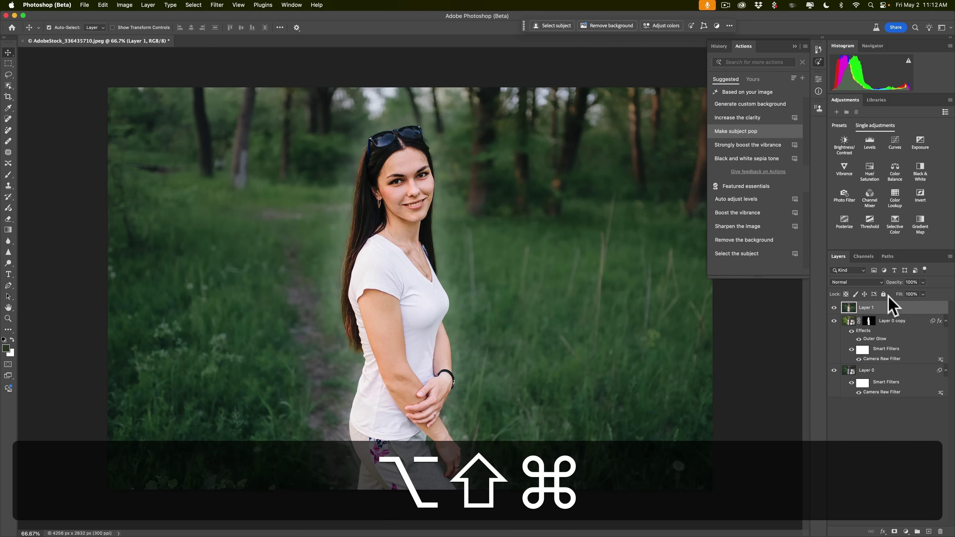
key(super+j)
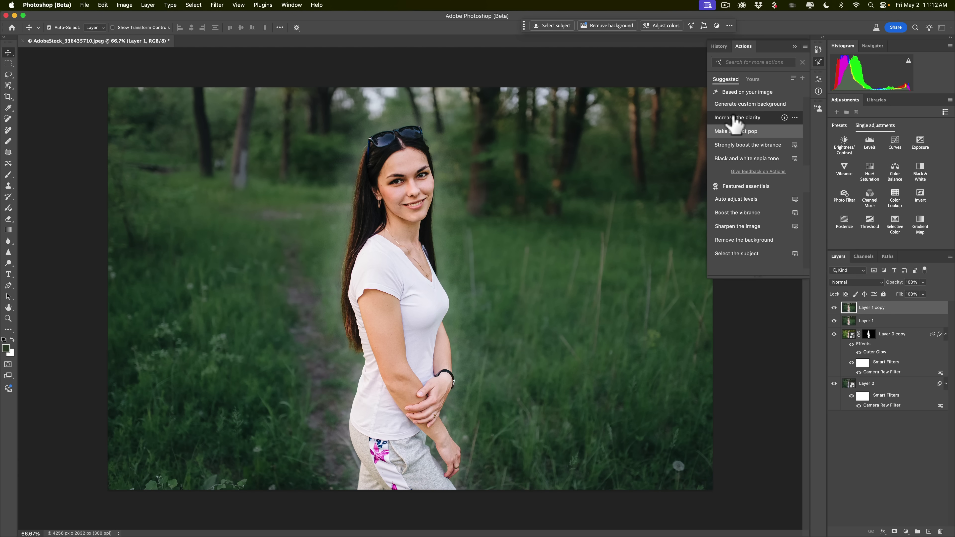
mouse_move(740, 150)
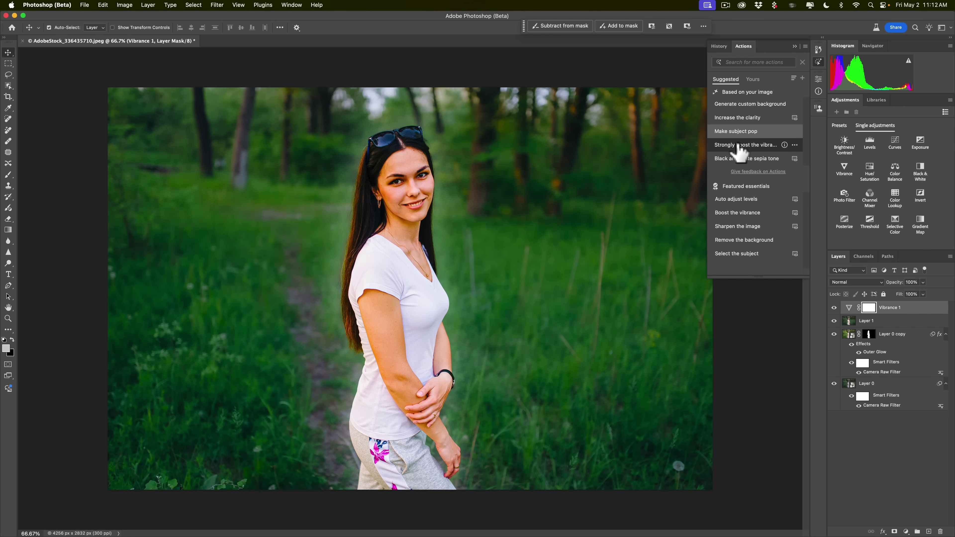
click(733, 151)
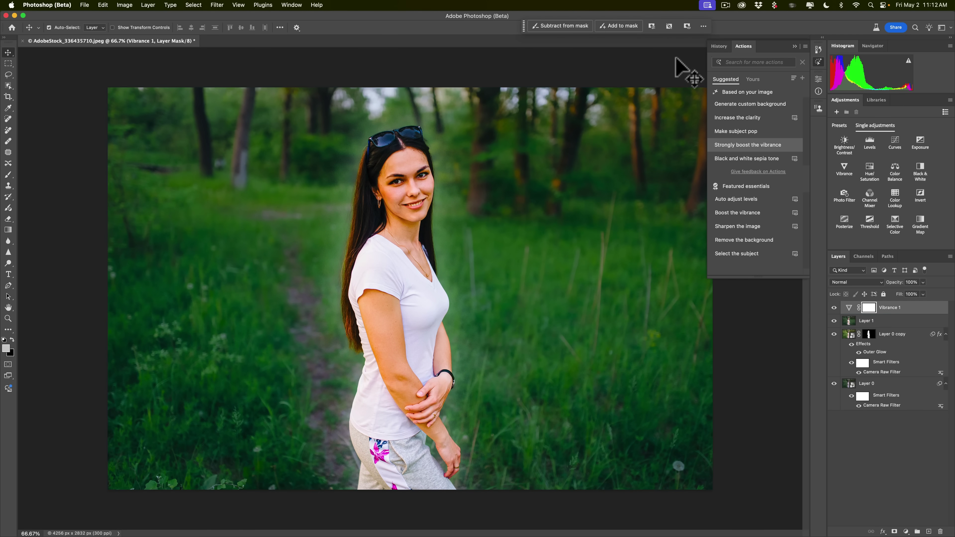
click(795, 45)
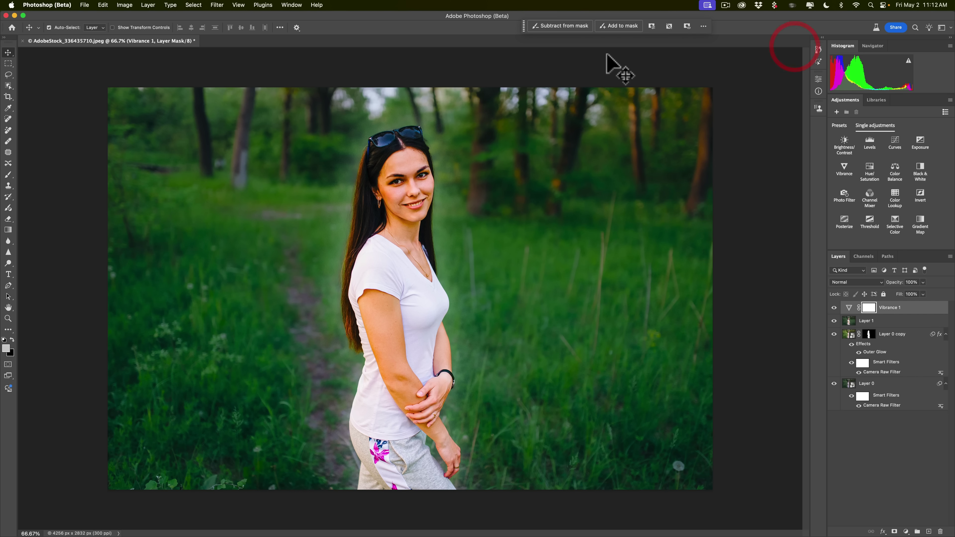